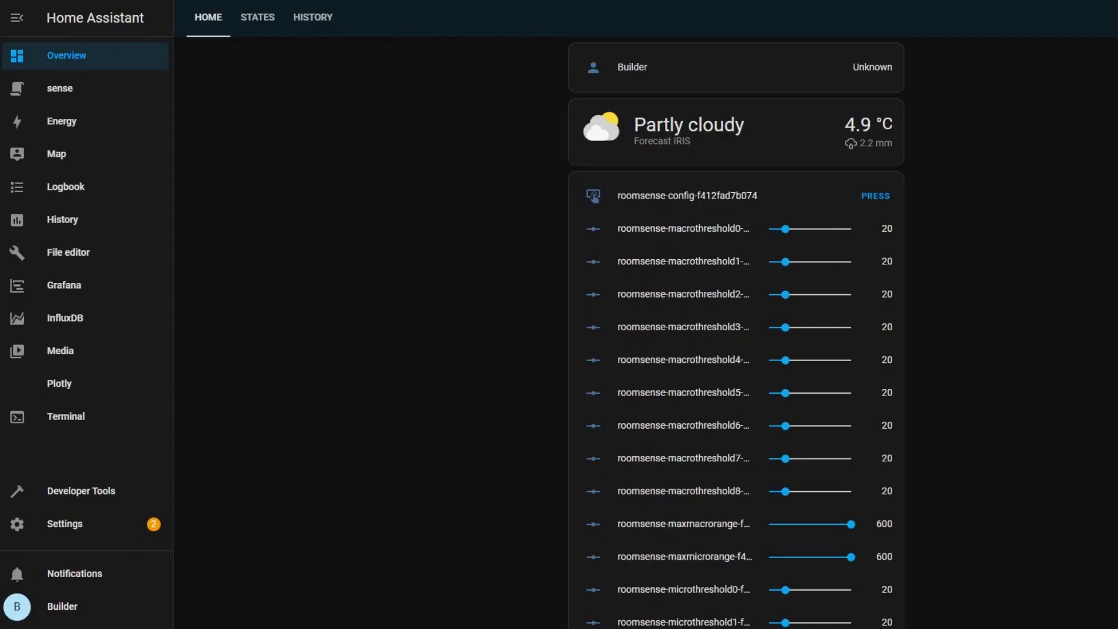
Step: Drag the roomsense-macrothreshold5 slider to 59, leaving the other macro thresholds at 0
left_click_drag(785, 392, 818, 393)
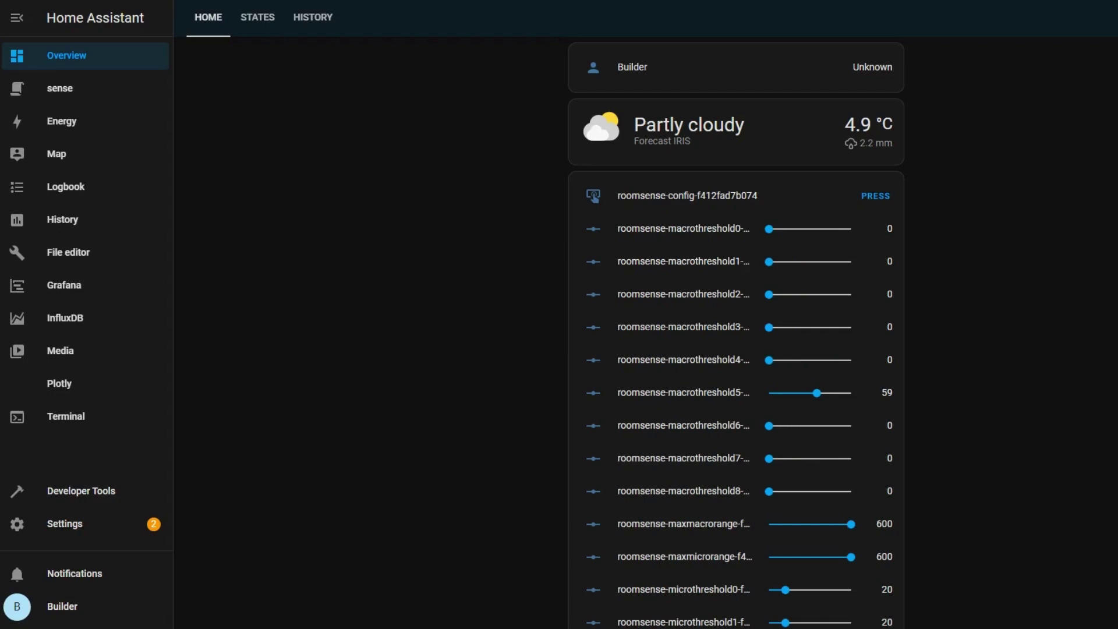
scroll(736, 332, "down", 10)
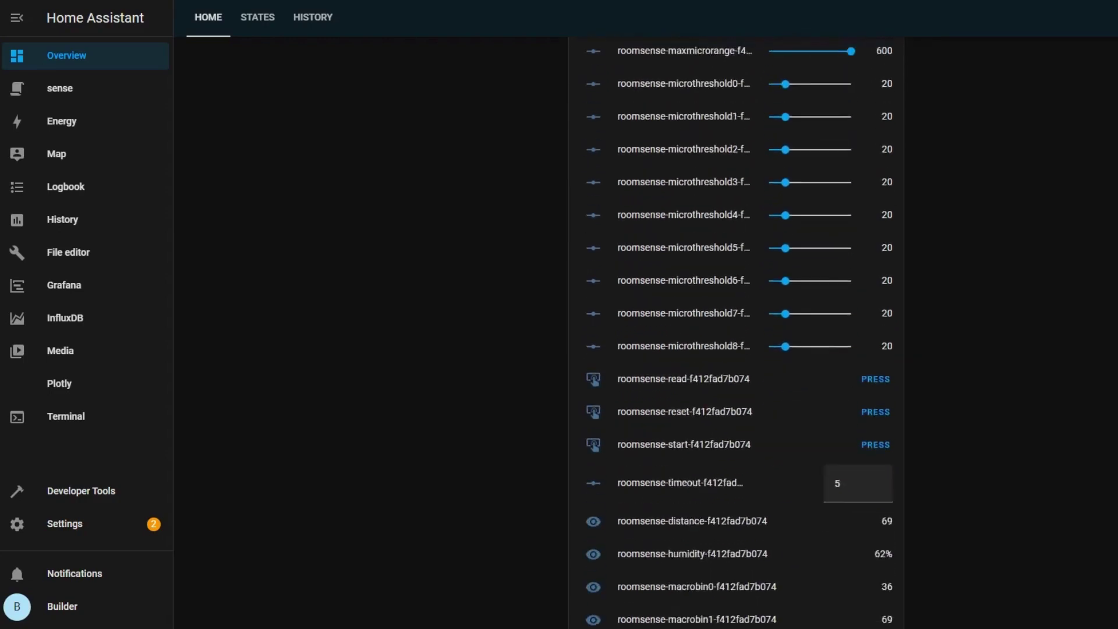
scroll(737, 332, "down", 3)
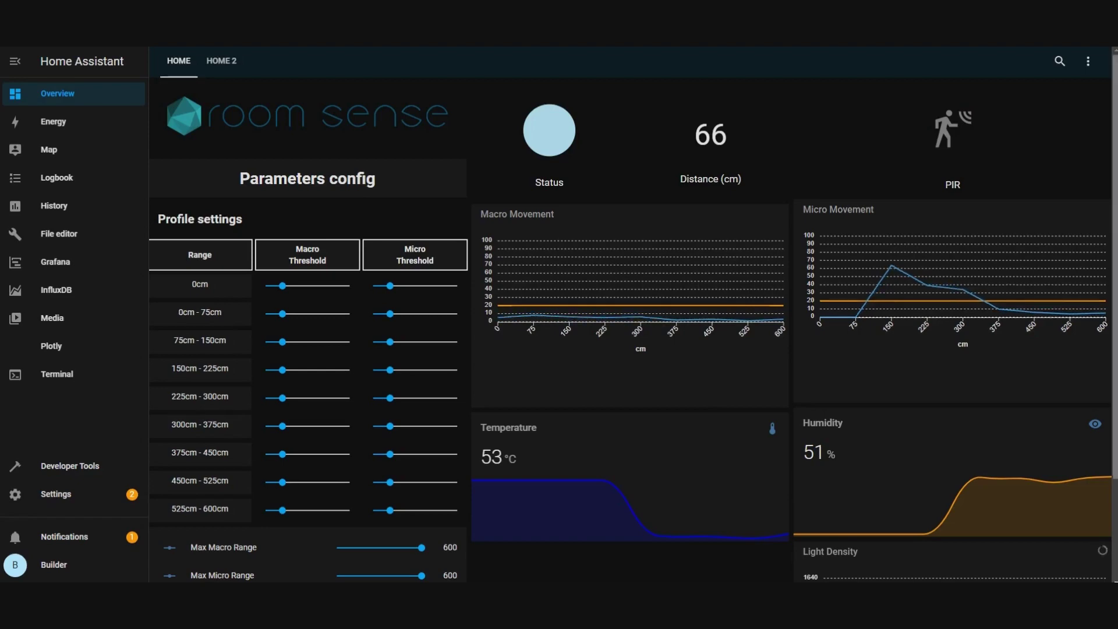
Step: Scroll down the demo dashboard toward the Room Sense Installation cards
scroll(633, 332, "down", 2)
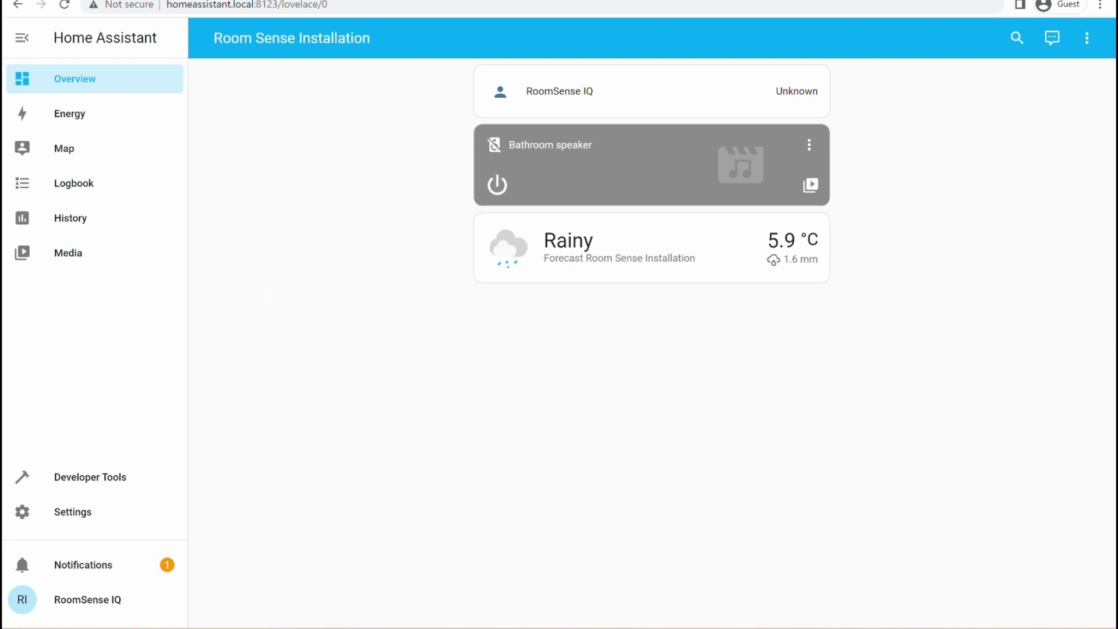
Step: Switch on Advanced Mode on the RoomSense IQ user's Profile page
left_click(96, 605)
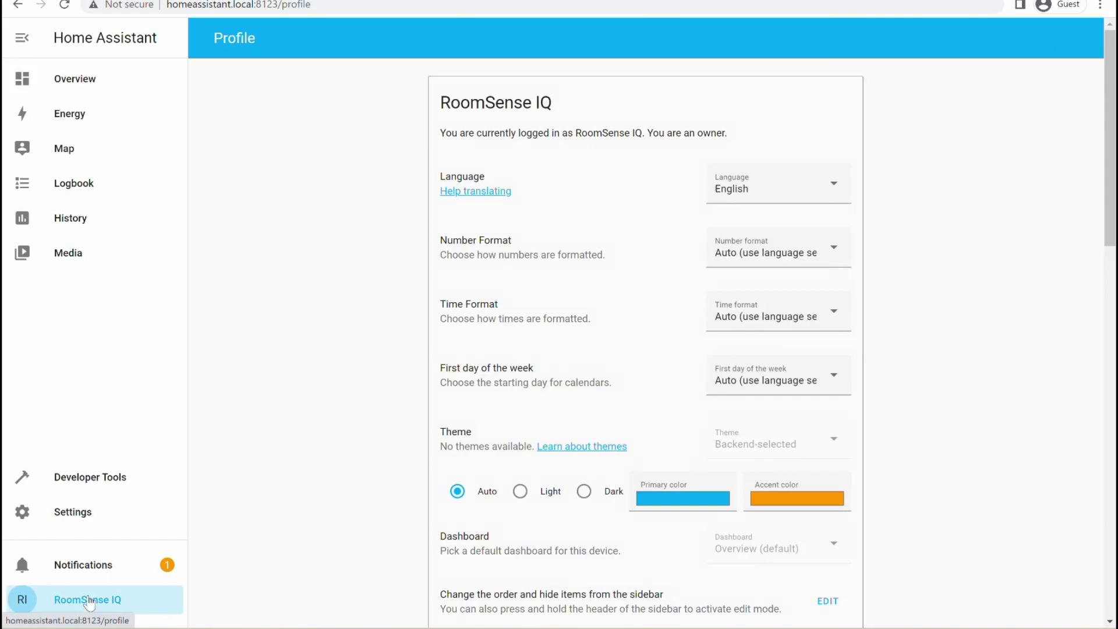
scroll(474, 365, "down", 2)
scroll(473, 366, "down", 7)
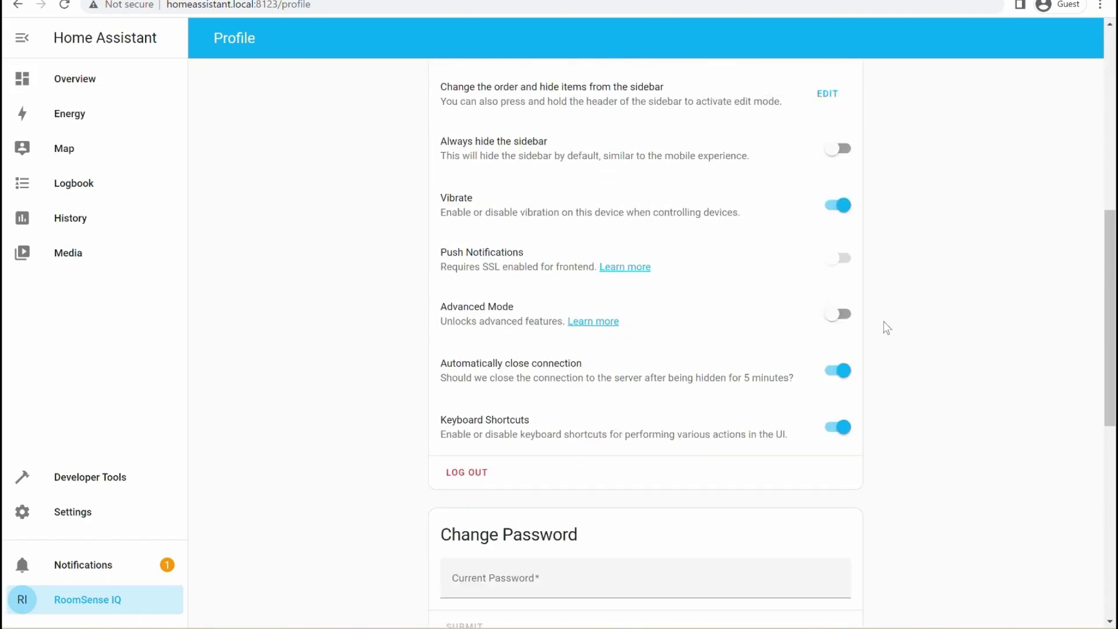
left_click(844, 318)
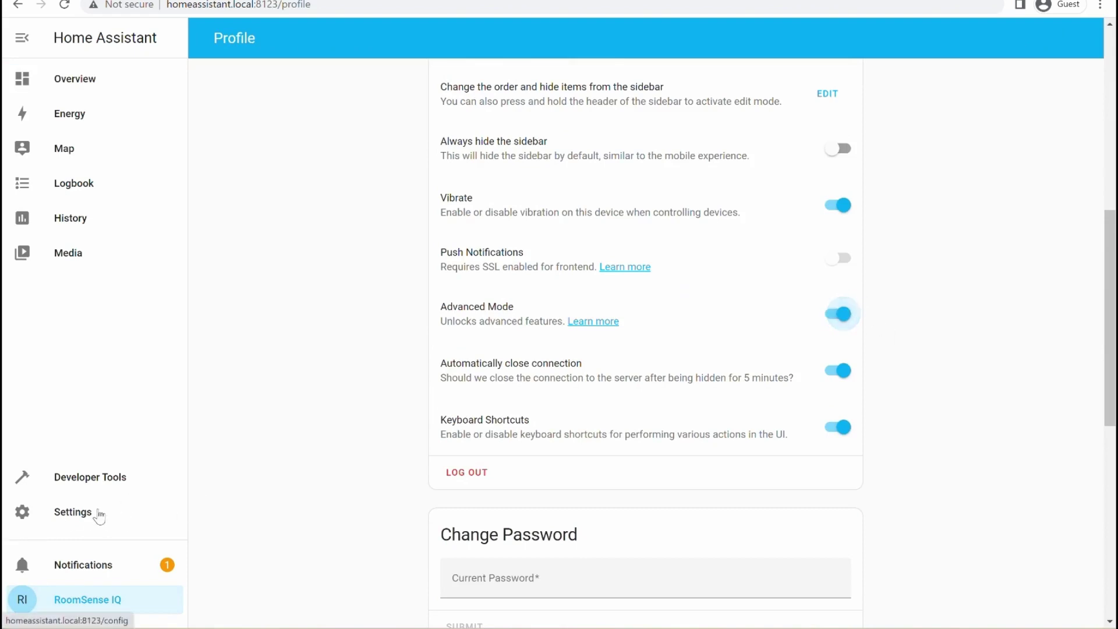
Step: Go to Settings > People > Users and start adding a new user
left_click(64, 520)
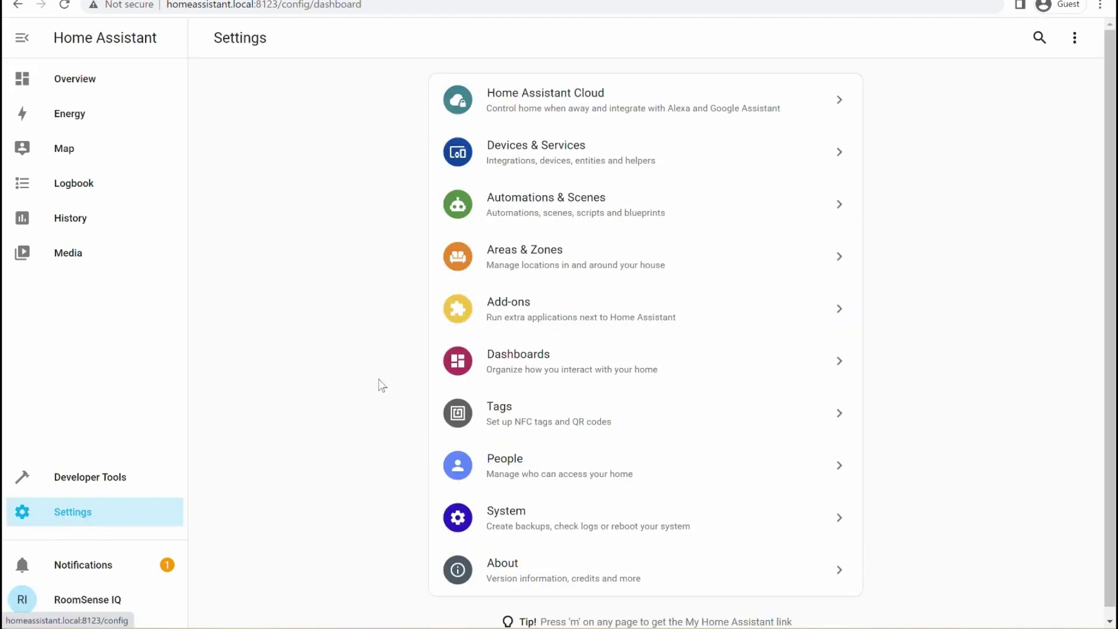
left_click(549, 475)
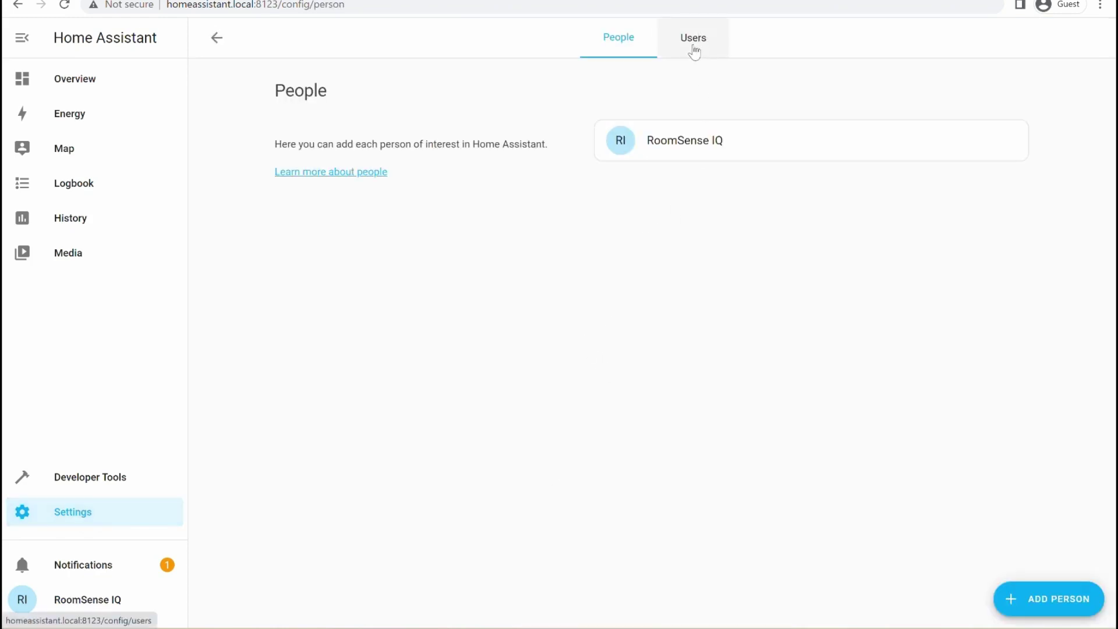
left_click(684, 52)
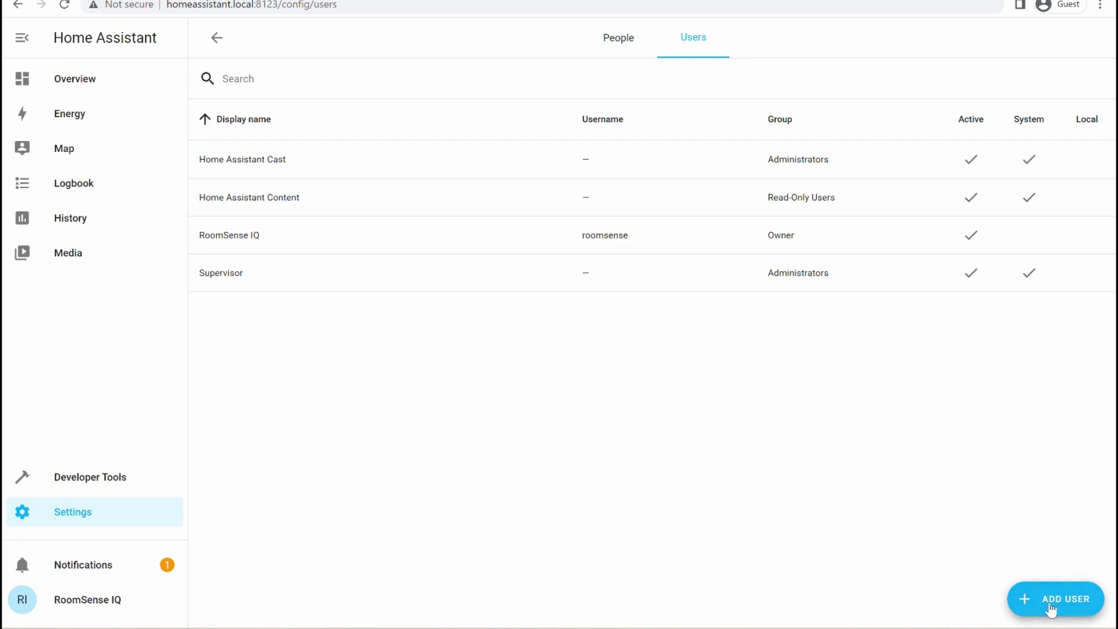
left_click(1053, 604)
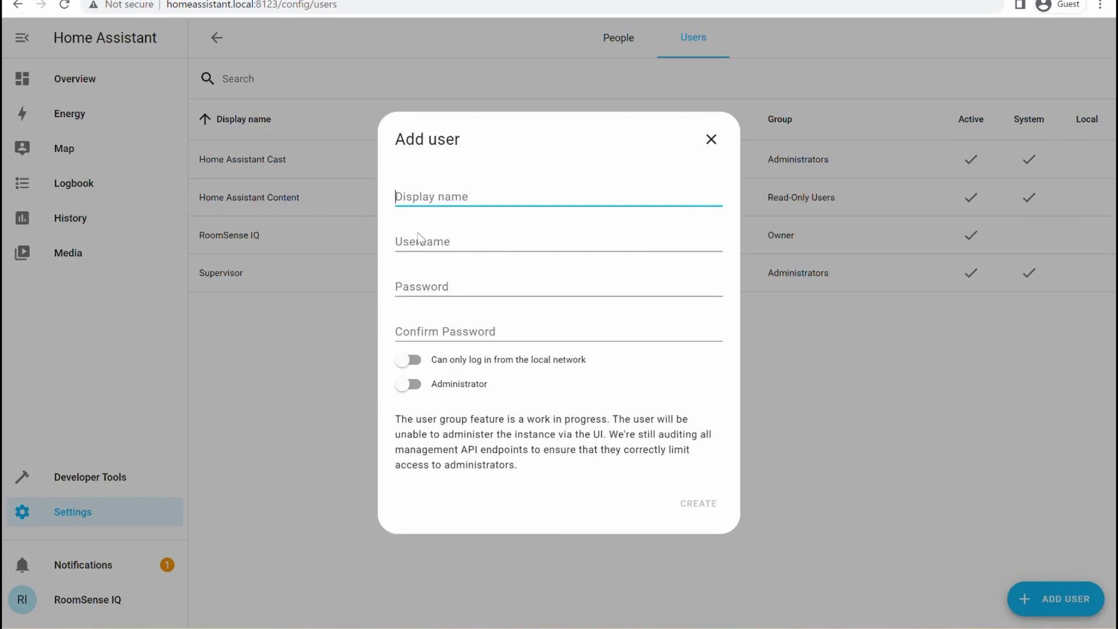
Step: Create user mqtt with username mqtt and a matching password entered twice
type("mqtt")
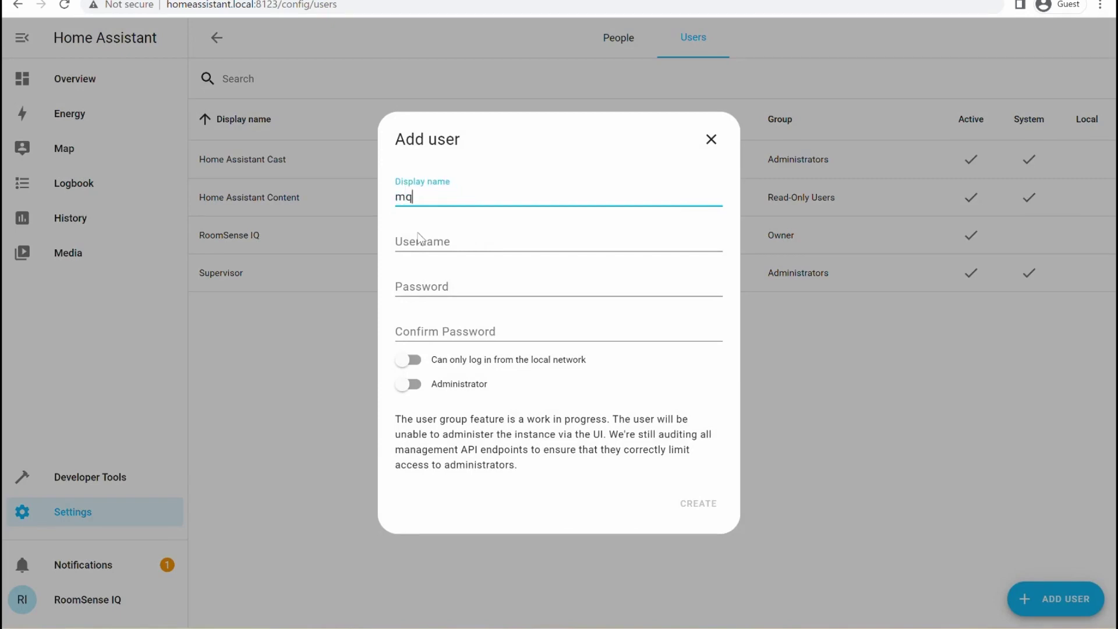
left_click(425, 248)
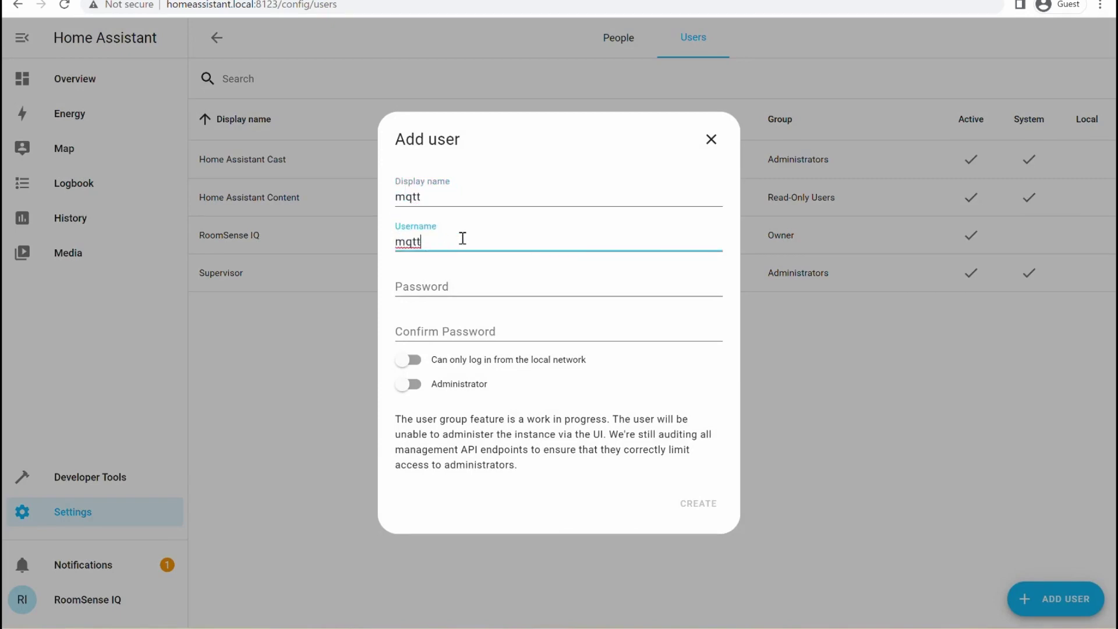
left_click(472, 288)
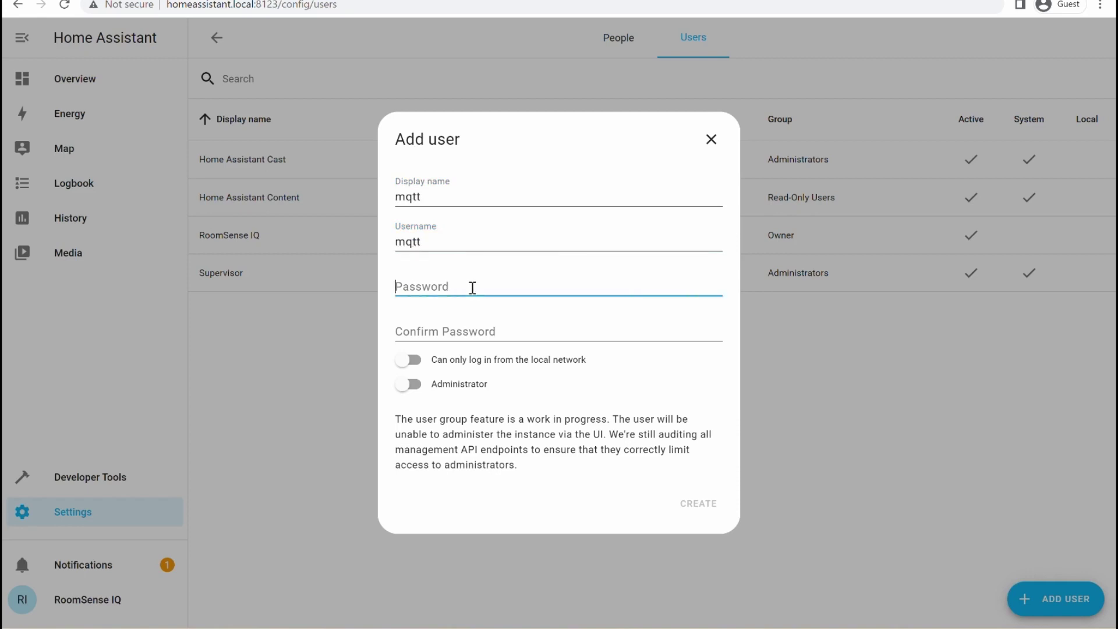
type("mqtt123")
left_click(473, 325)
type("mqt")
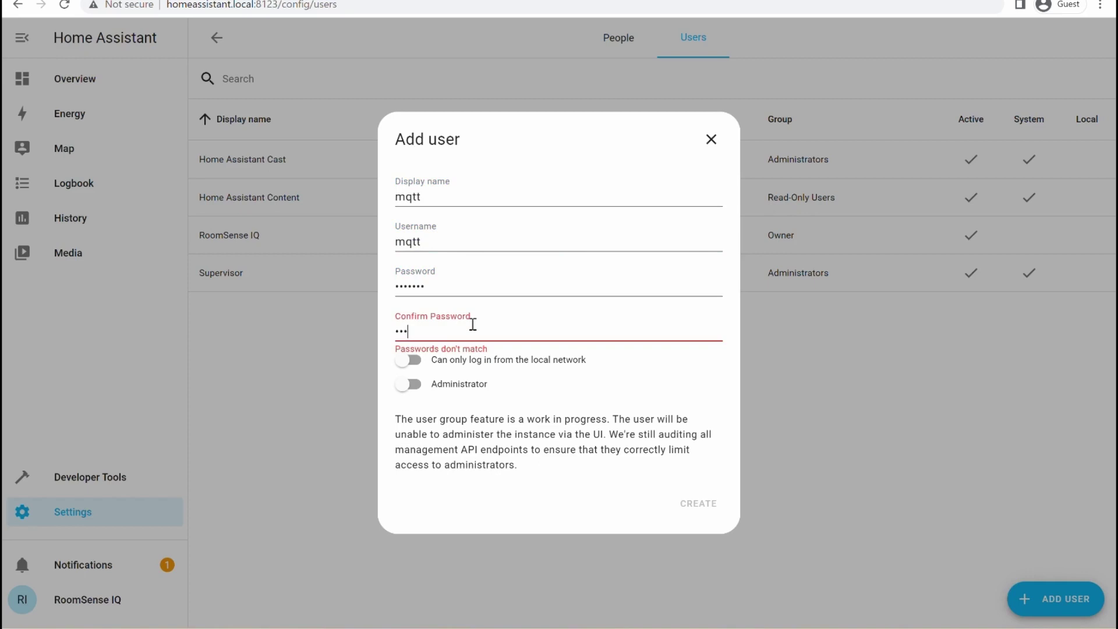
type("t123")
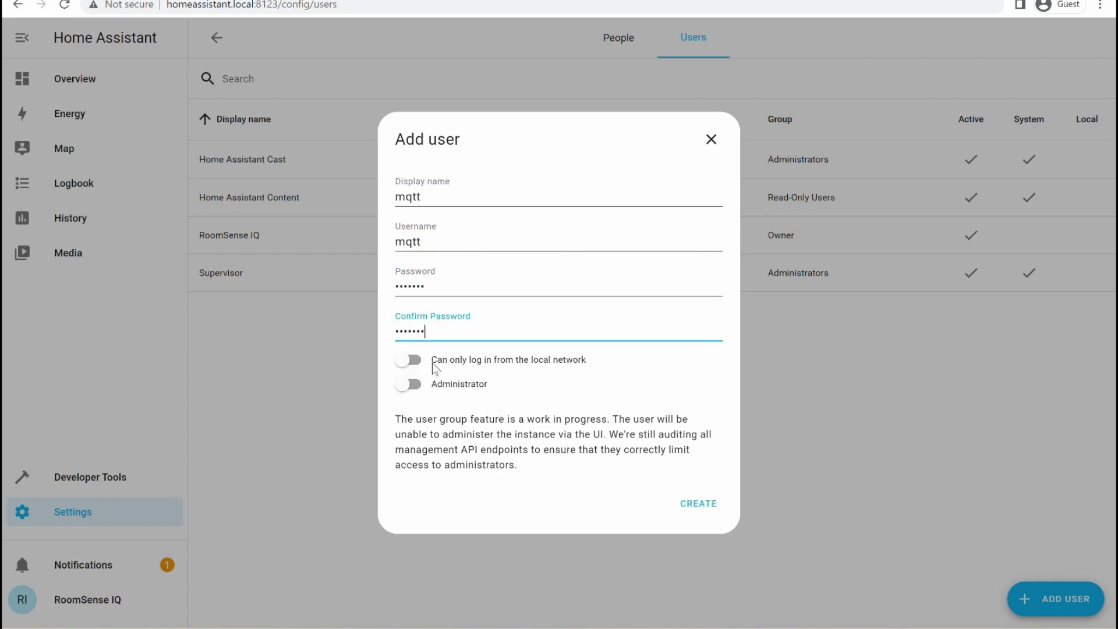
left_click(701, 506)
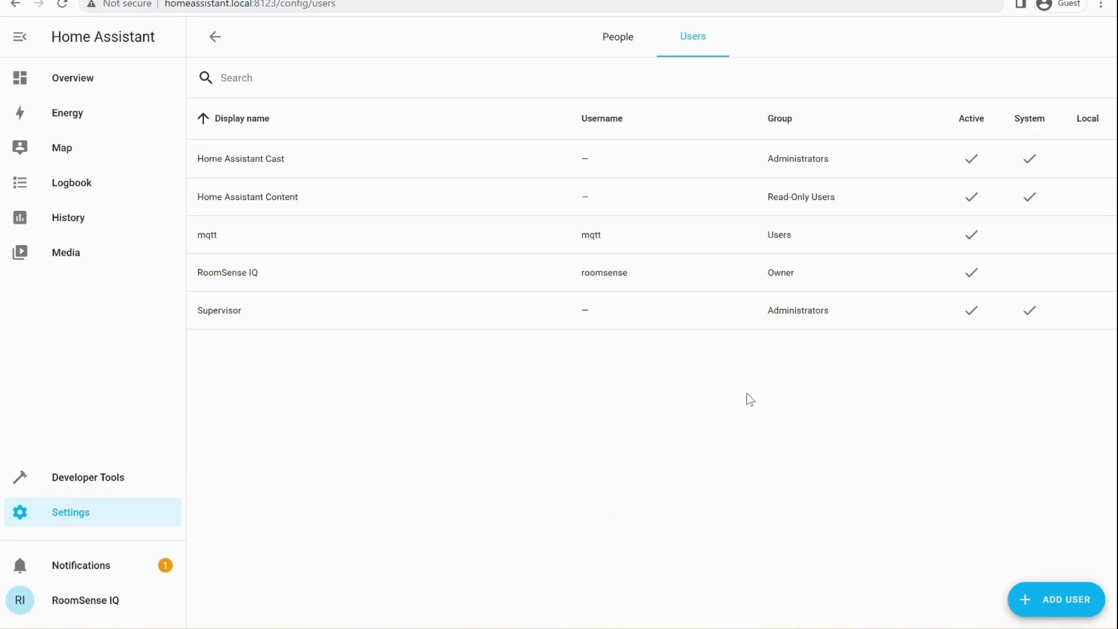
Step: Install the Mosquitto broker add-on from the store, enable Watchdog, and start it
left_click(99, 523)
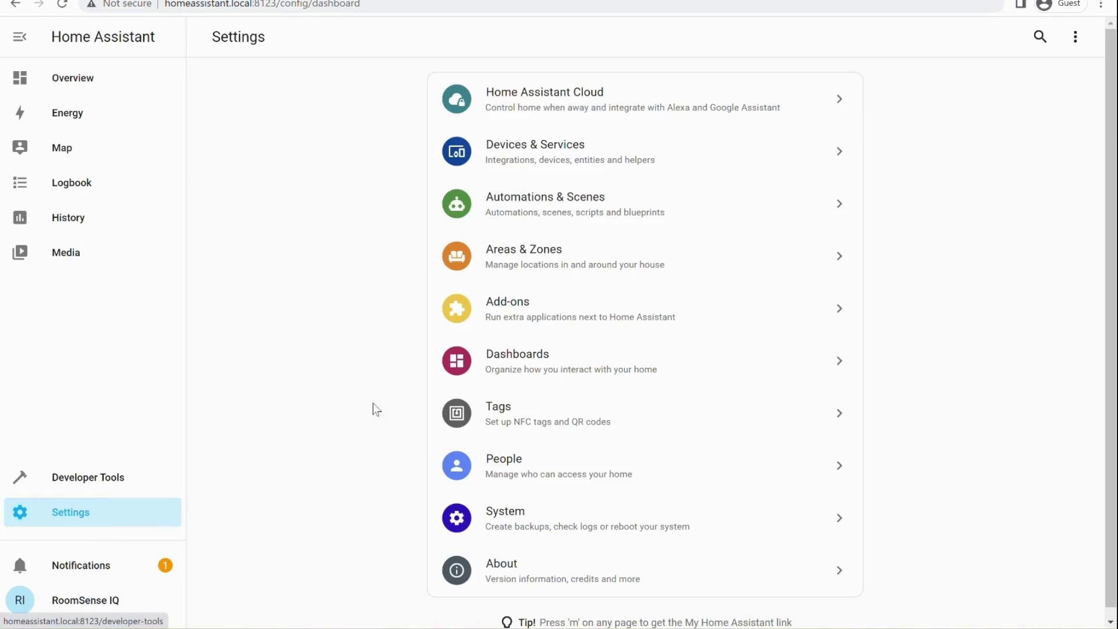
left_click(535, 316)
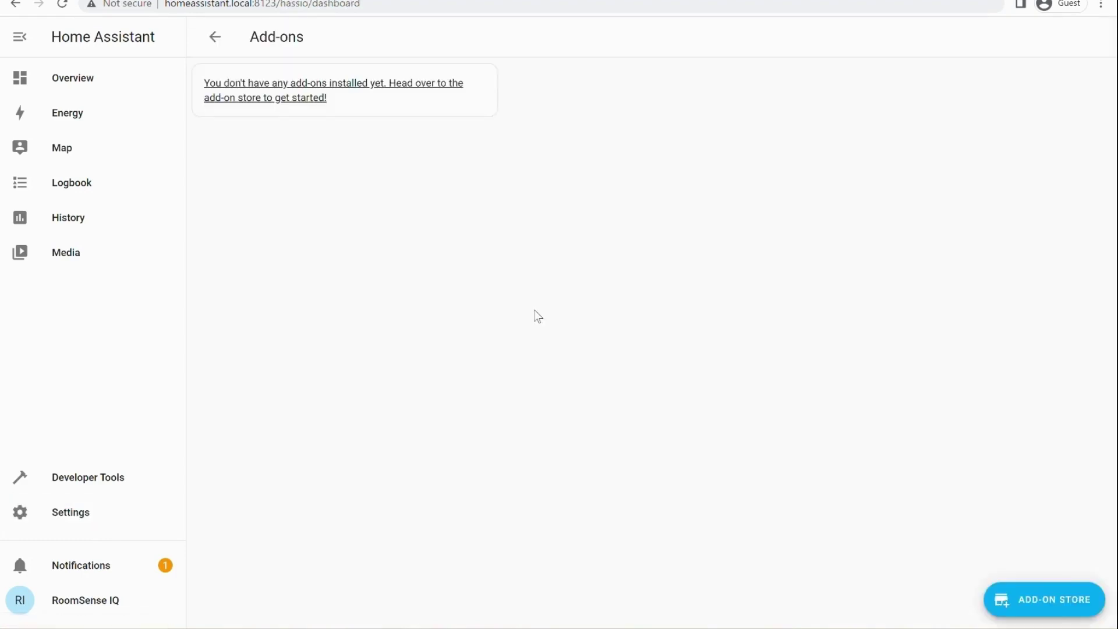
left_click(458, 85)
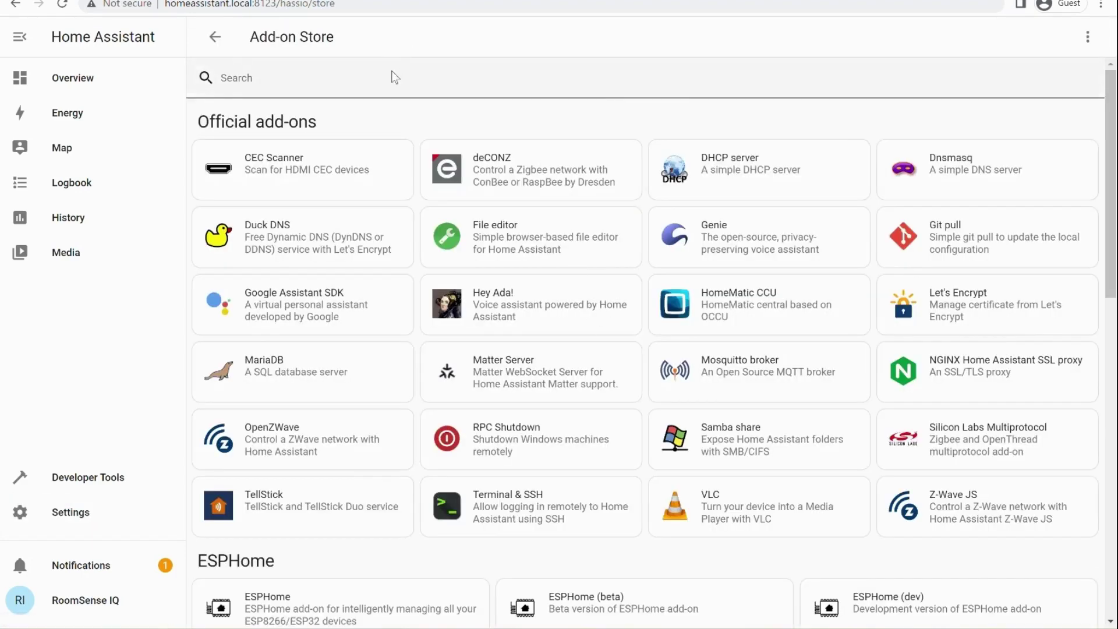
type("mqtt")
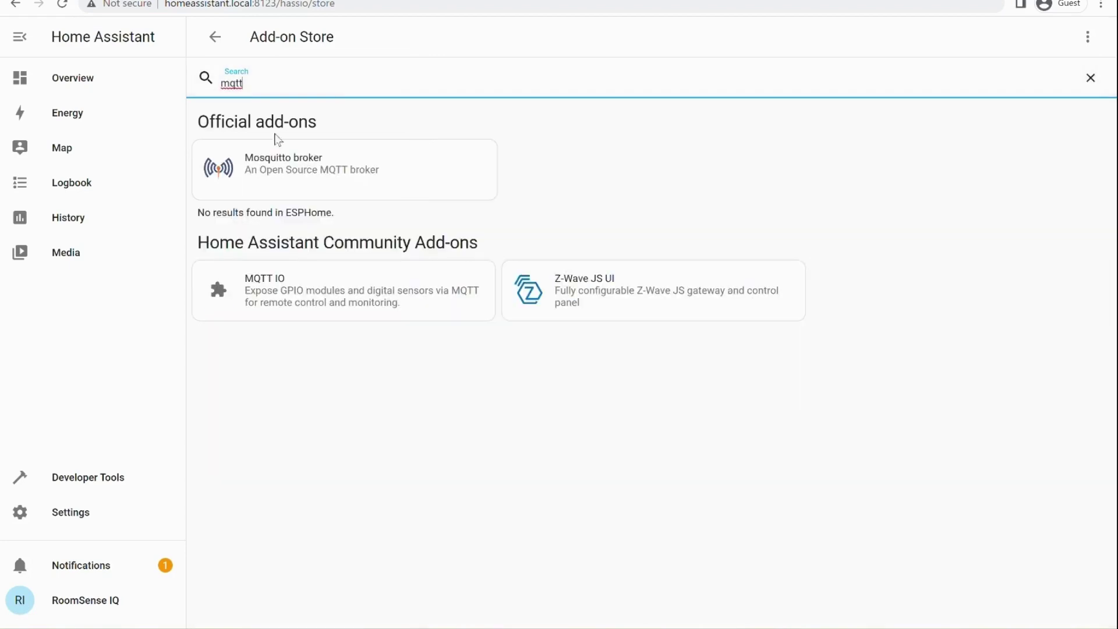
left_click(295, 170)
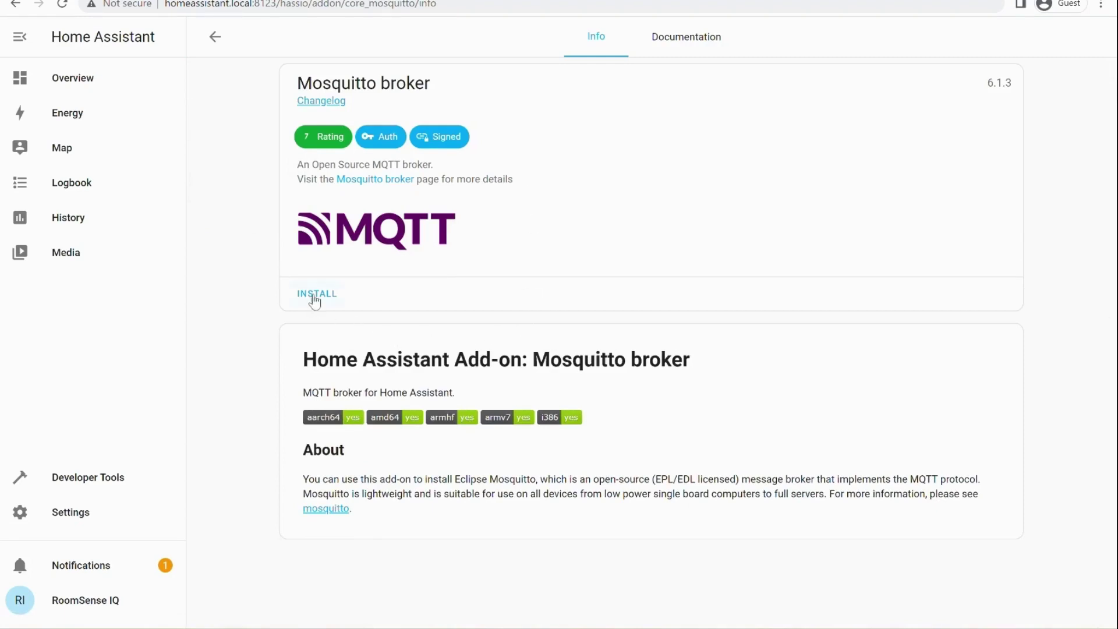
left_click(316, 294)
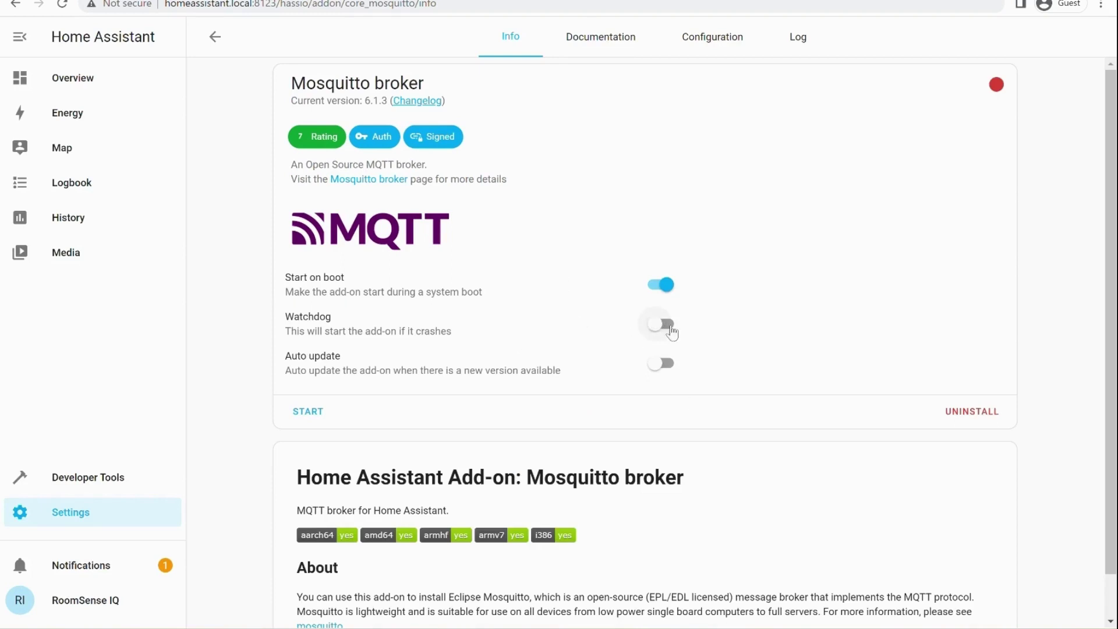
left_click(666, 326)
left_click(311, 413)
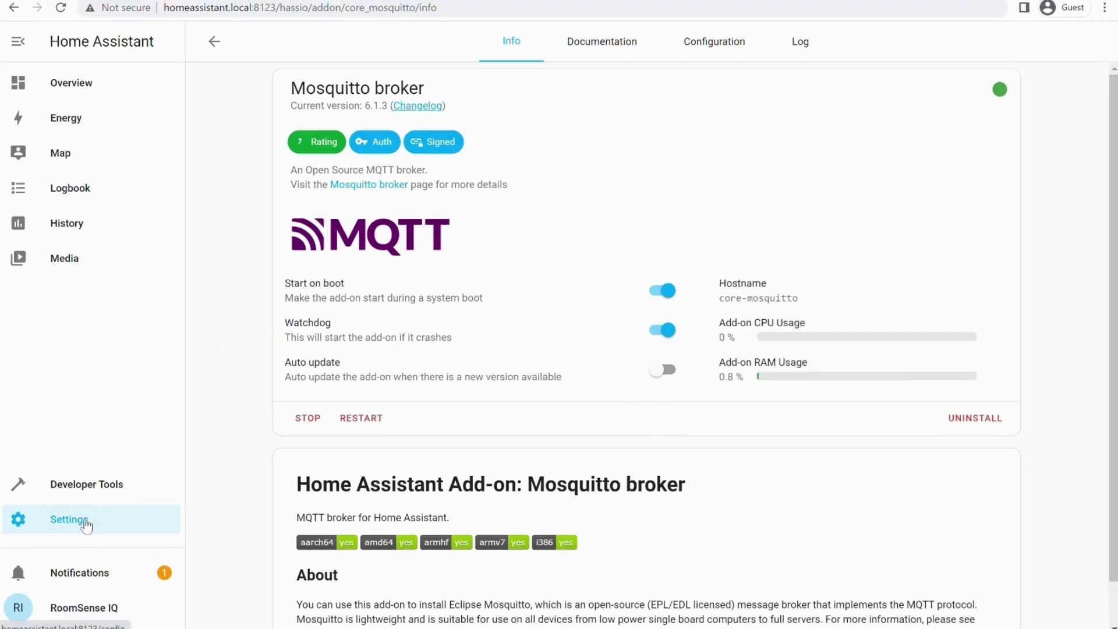
Step: Configure the discovered MQTT integration to connect to the Mosquitto broker add-on
left_click(86, 524)
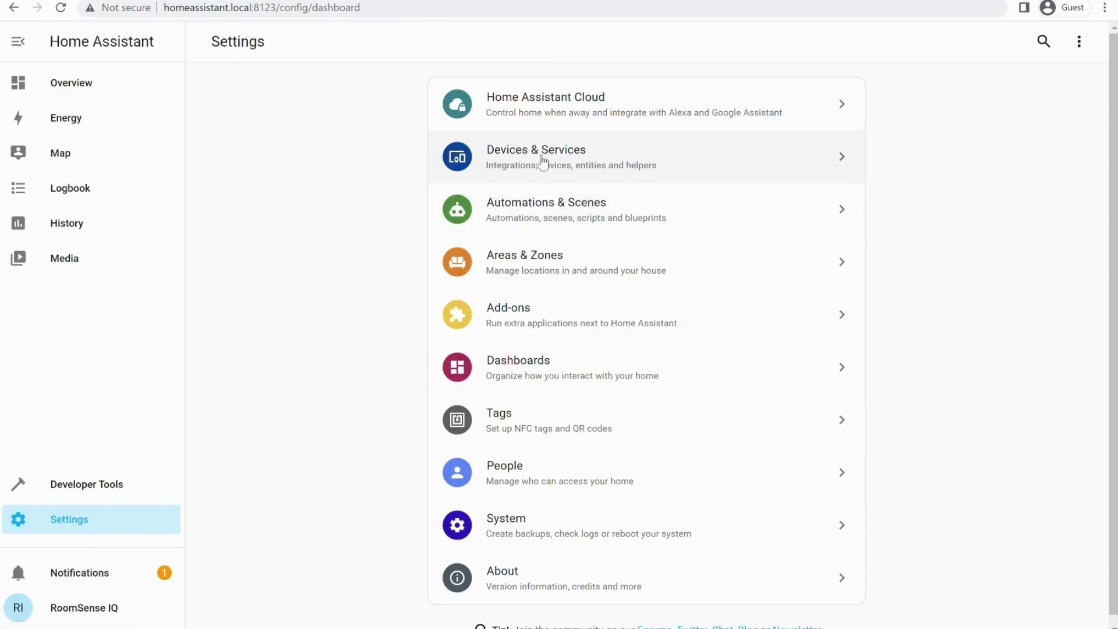
left_click(565, 163)
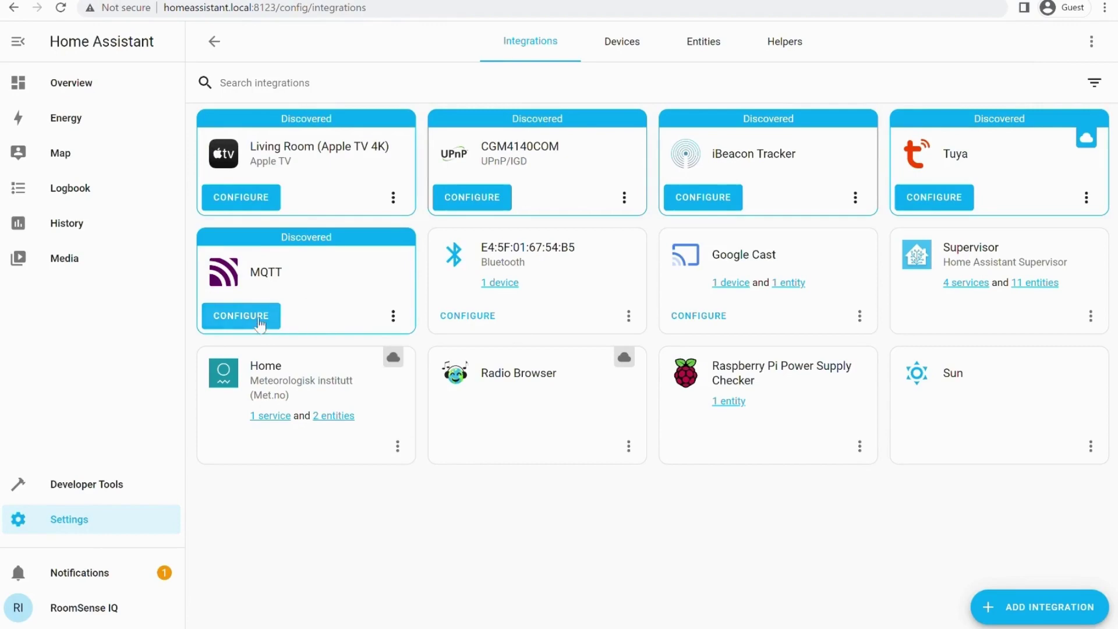
left_click(260, 324)
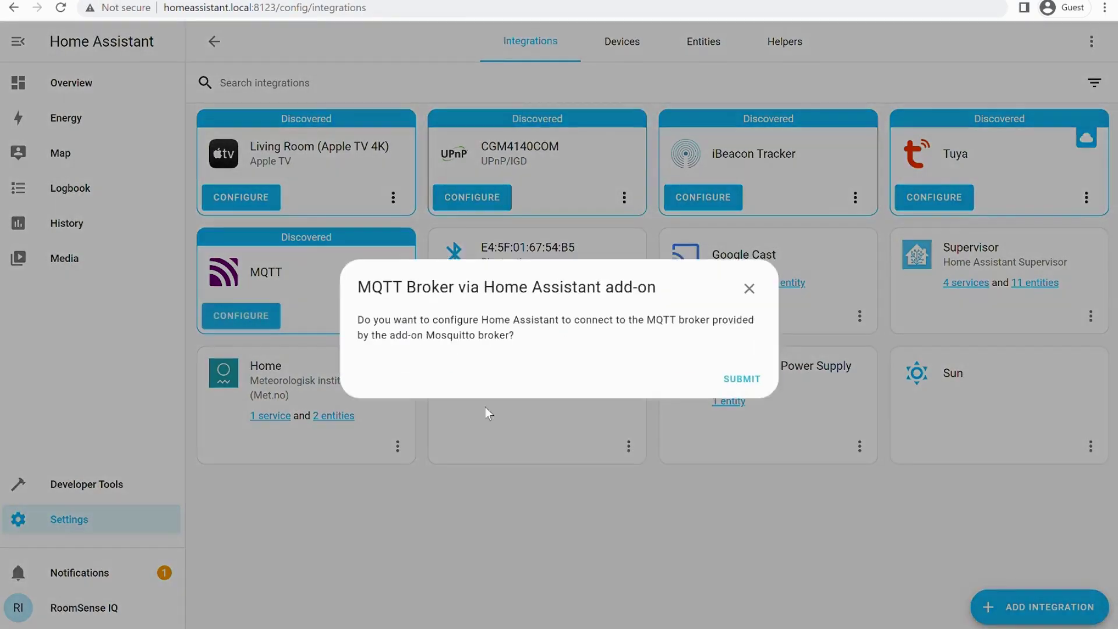
left_click(740, 379)
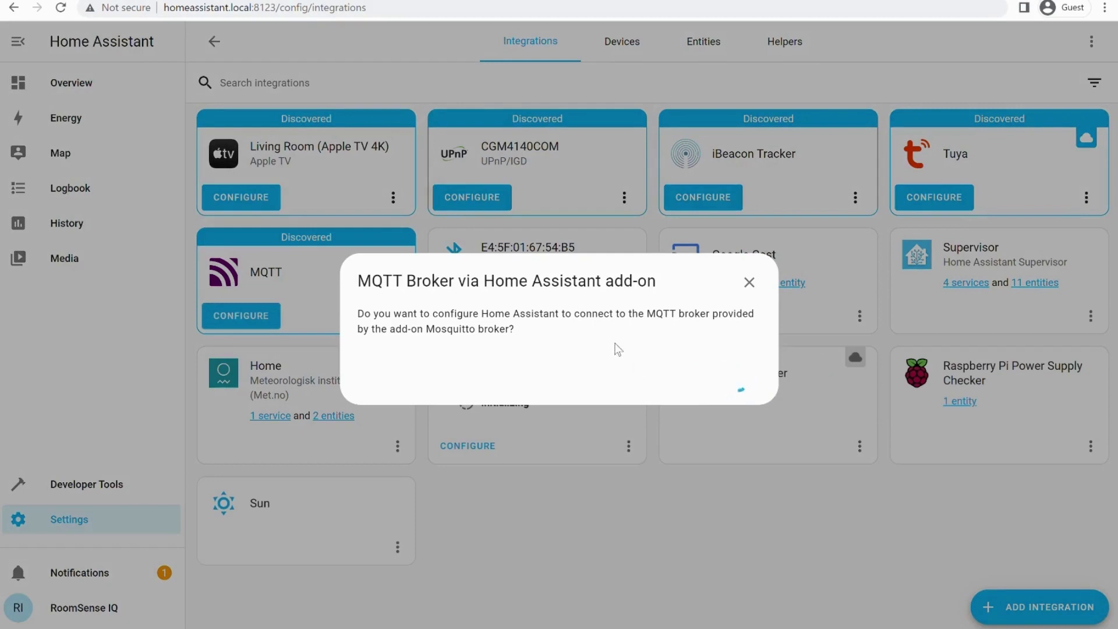
left_click(669, 367)
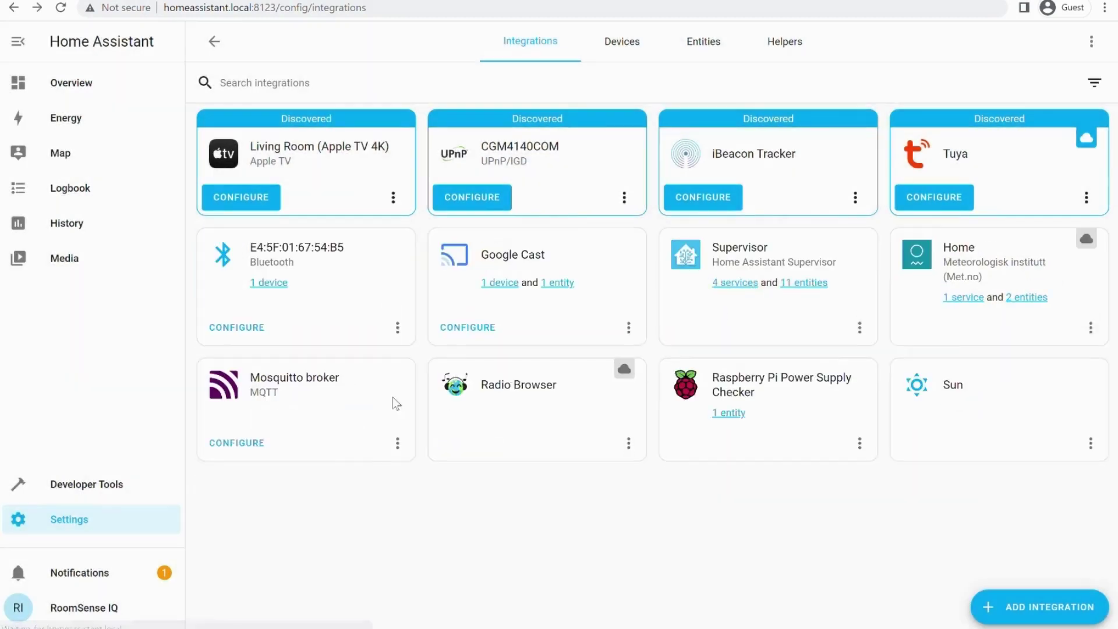
Step: Re-configure the Mosquitto broker with username mqtt and start replacing the password
left_click(257, 444)
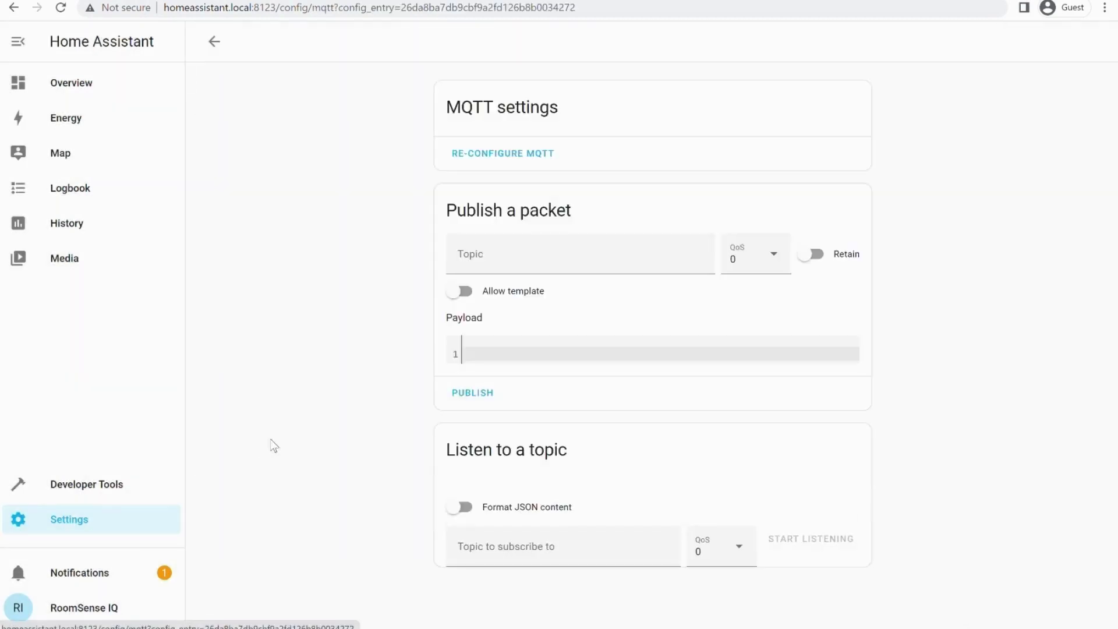
left_click(540, 156)
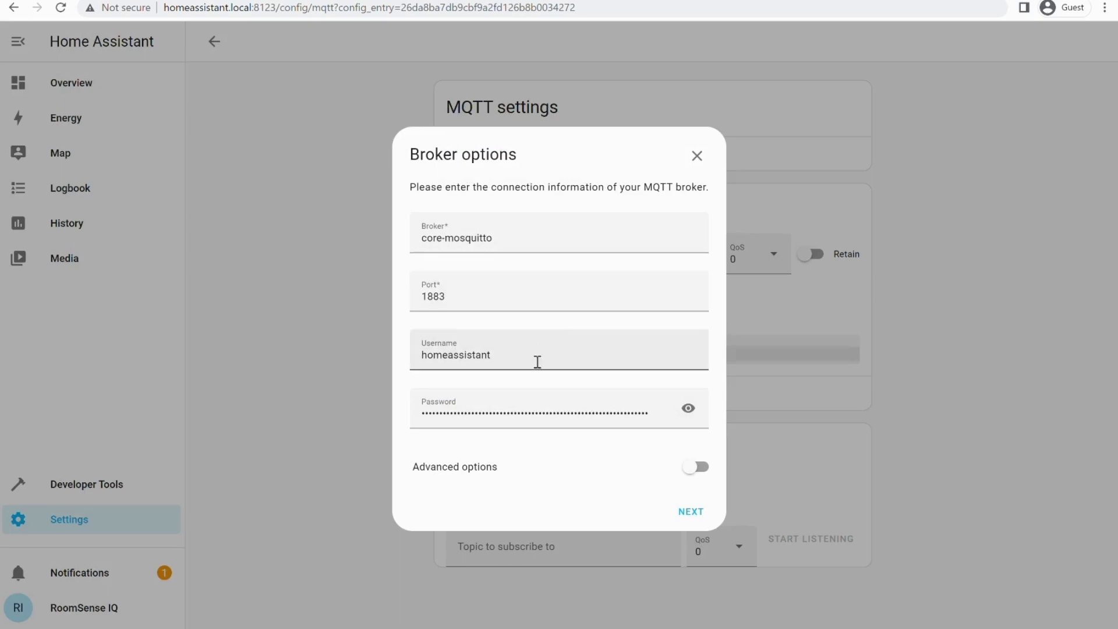
left_click_drag(539, 358, 416, 375)
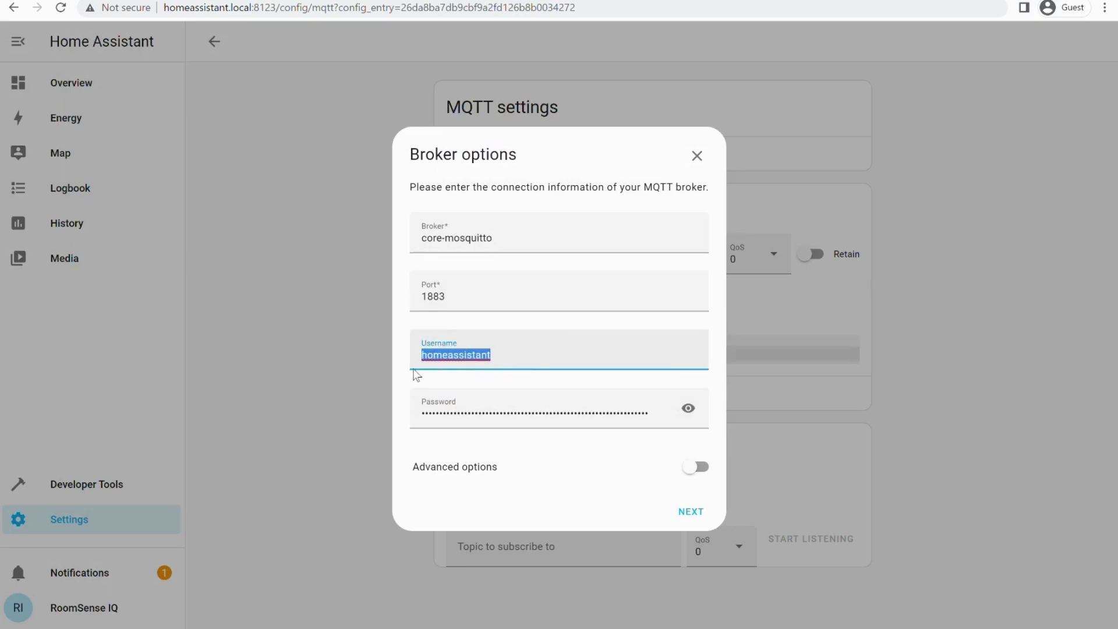
type("mqtt")
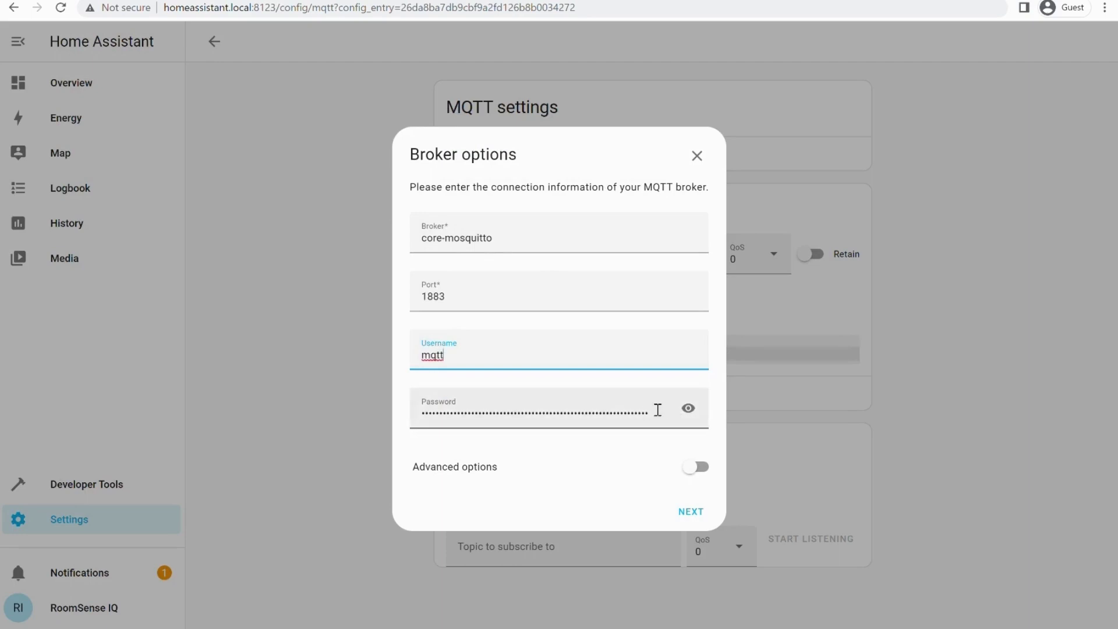
left_click_drag(657, 408, 434, 410)
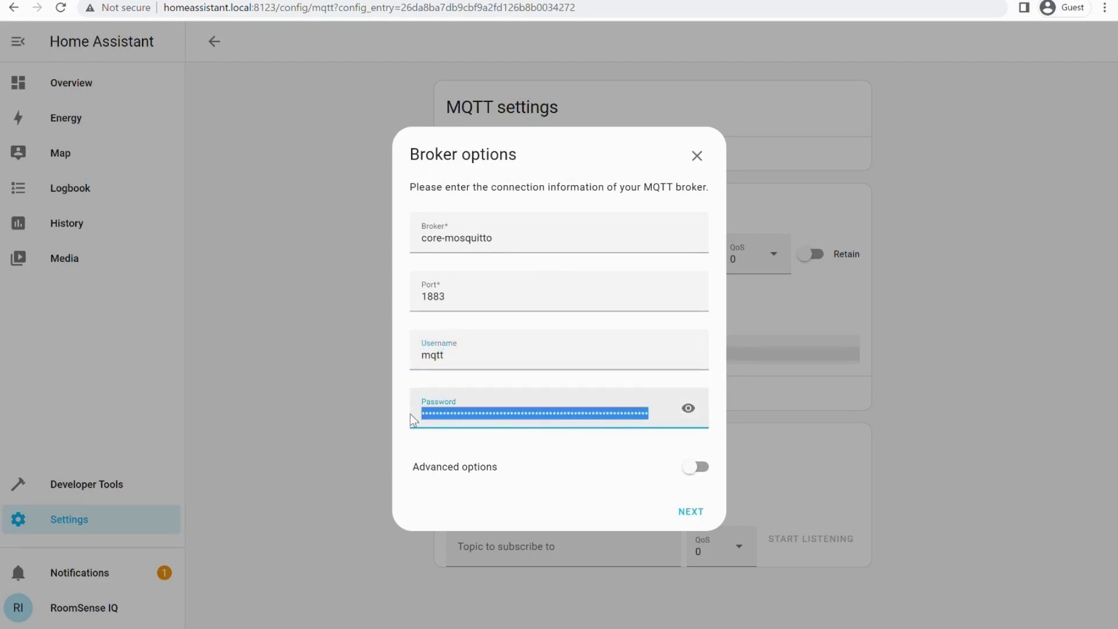
type("mq")
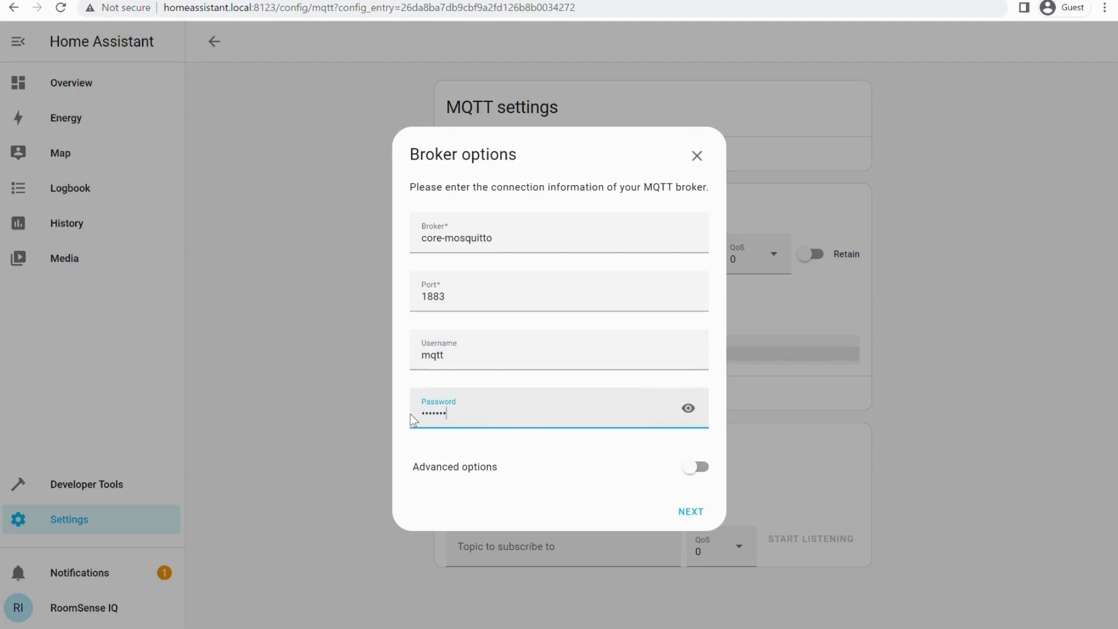
Step: Submit the MQTT options with discovery on and the default birth and will messages
left_click(690, 514)
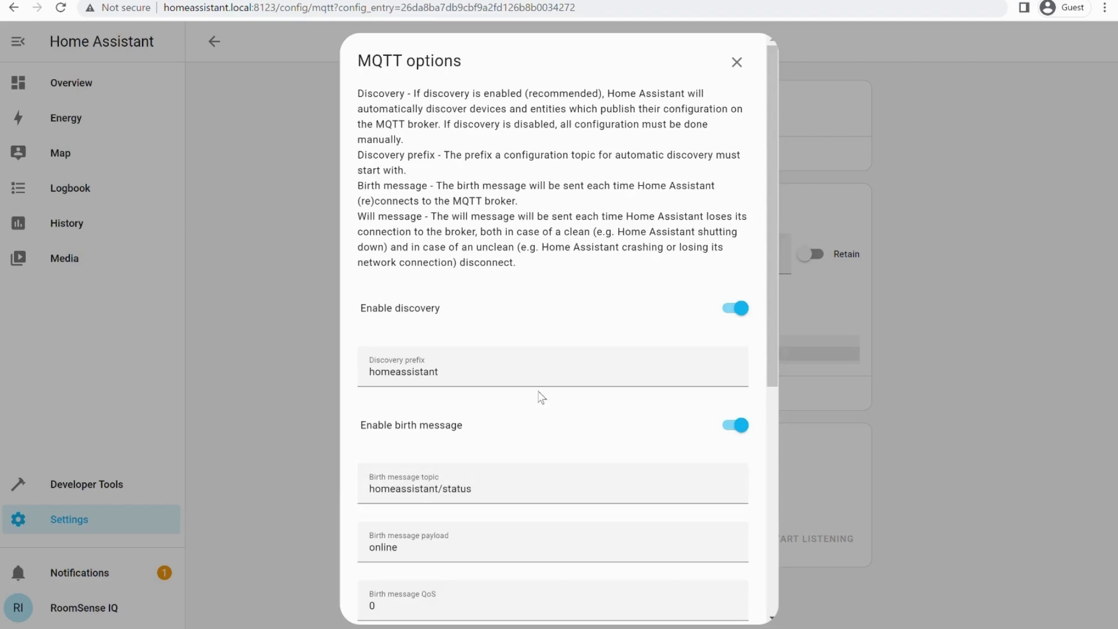
scroll(541, 396, "down", 5)
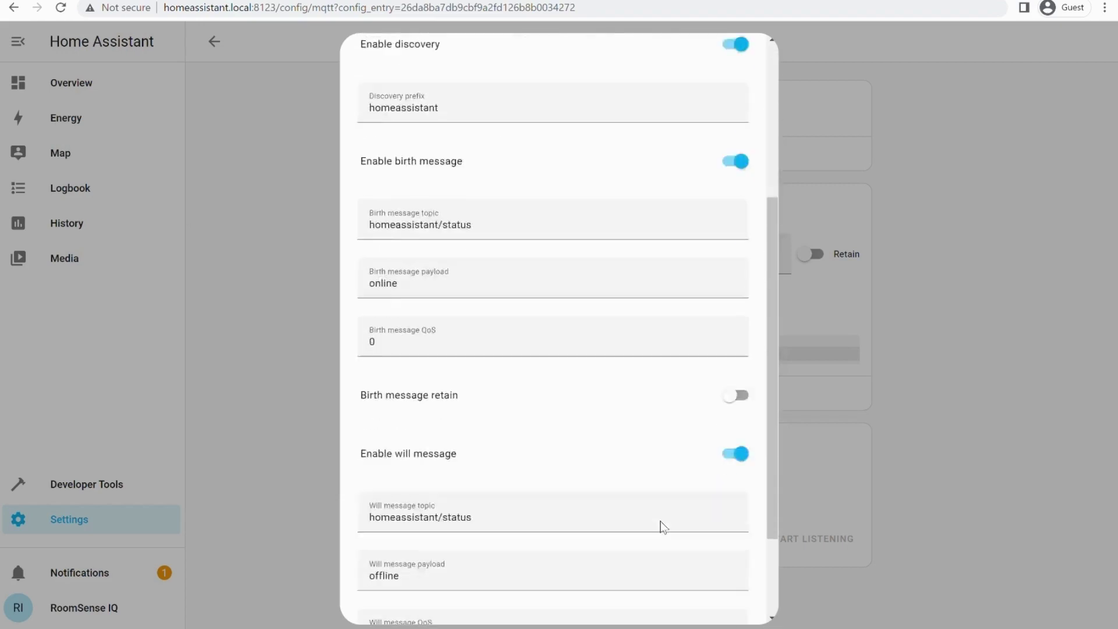
scroll(663, 527, "down", 2)
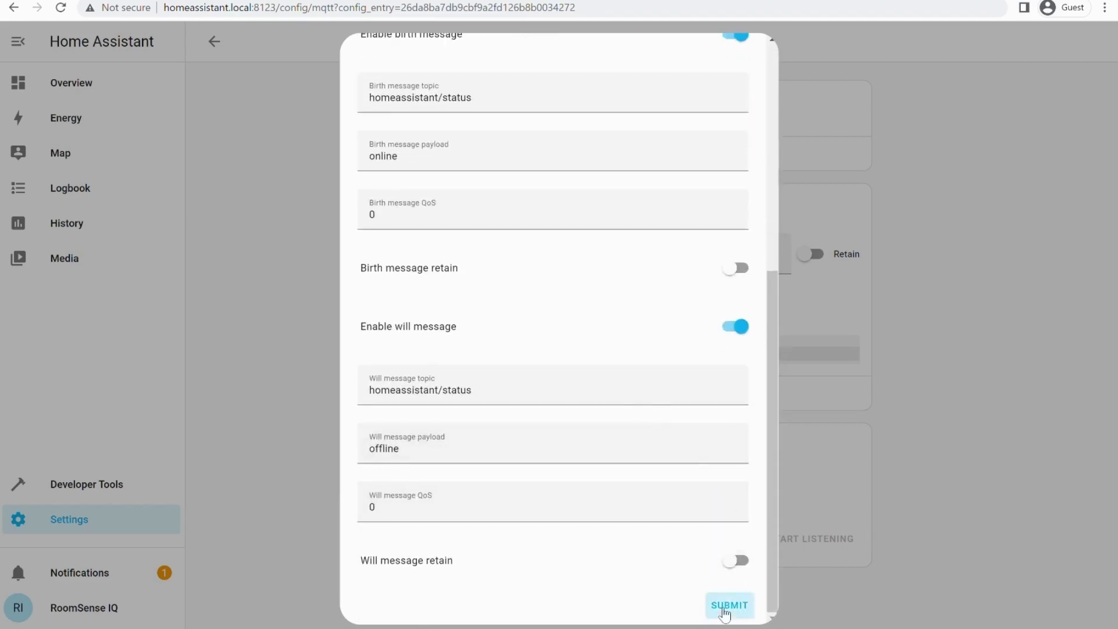
left_click(725, 614)
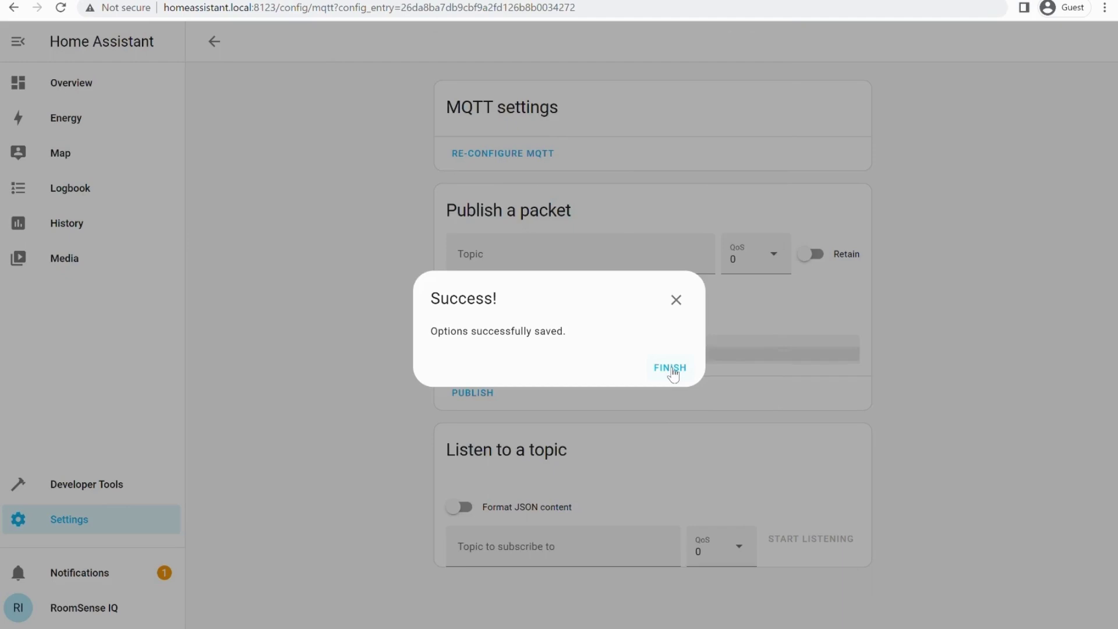
left_click(673, 373)
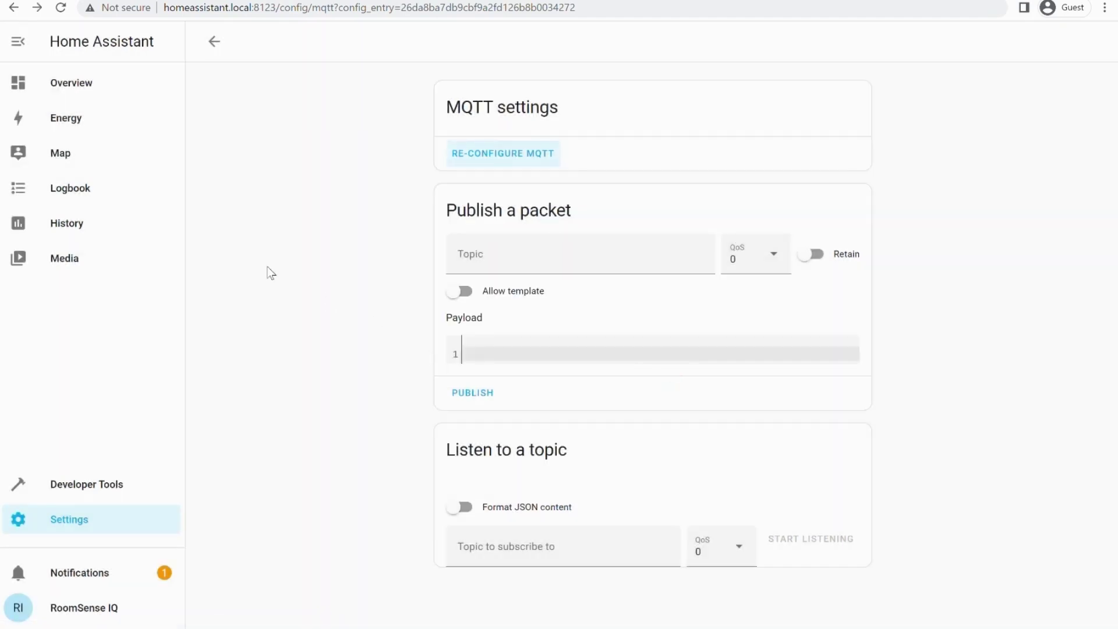
Step: Go back from the MQTT settings page
left_click(215, 42)
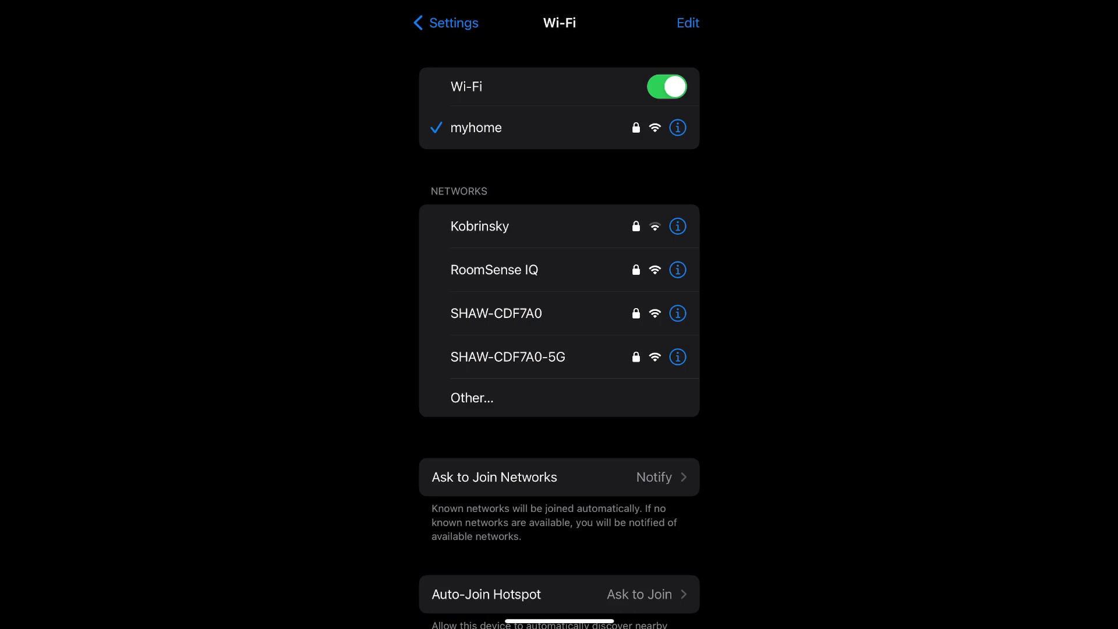
Step: Join the RoomSense IQ Wi-Fi network from the phone's Wi-Fi settings
left_click(495, 270)
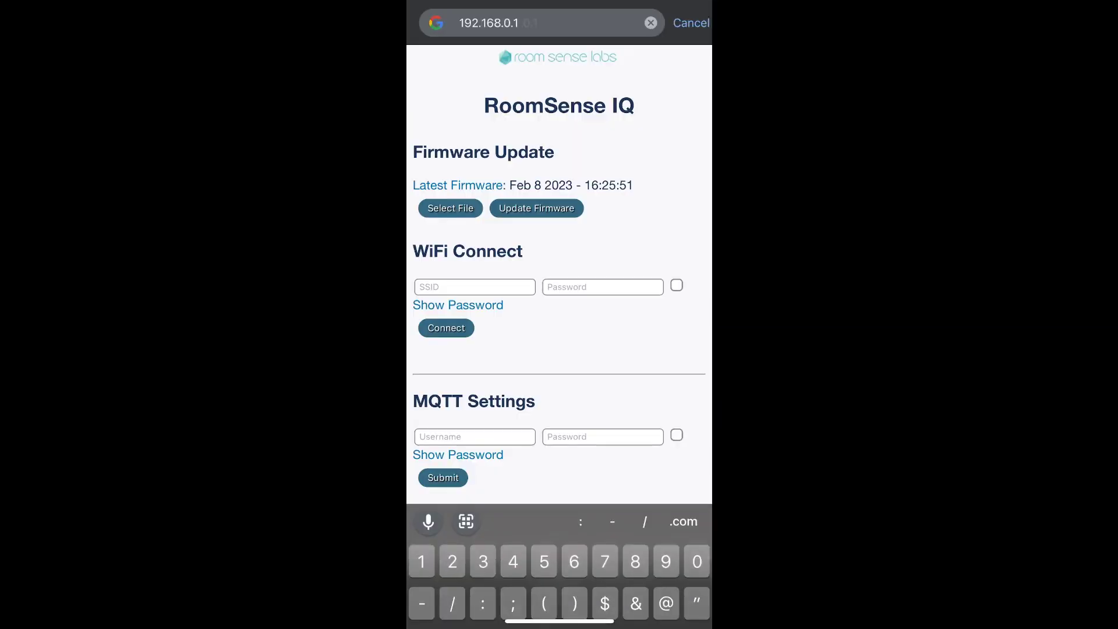
Step: From the 192.168.0.1 setup page, connect RoomSense IQ to the myhome Wi-Fi and confirm IP 10.0.0.29
key("Return")
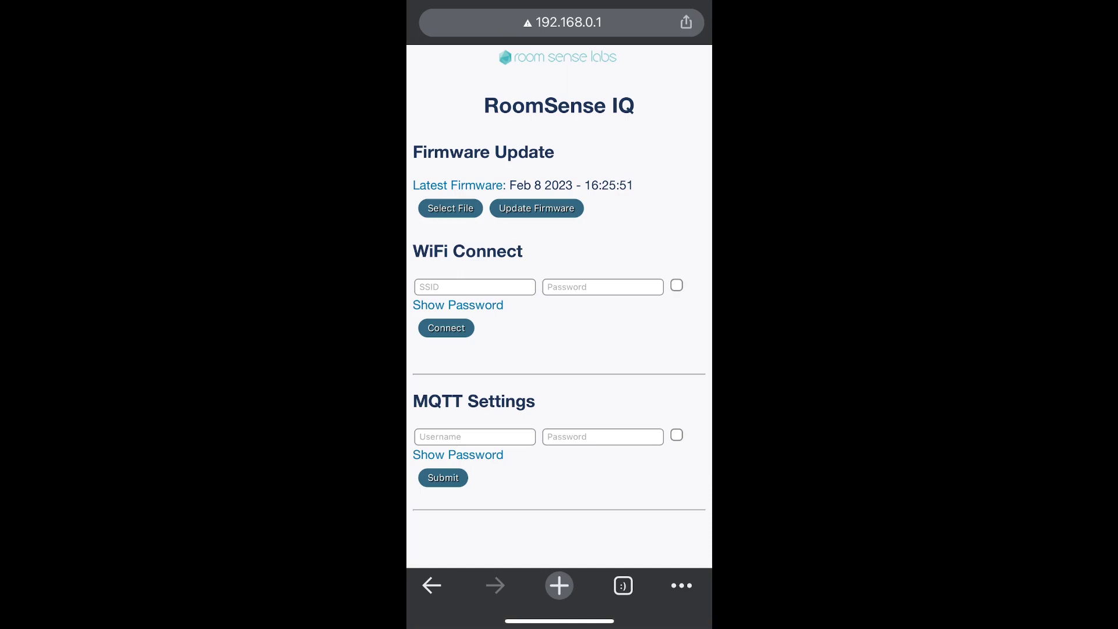
left_click(475, 287)
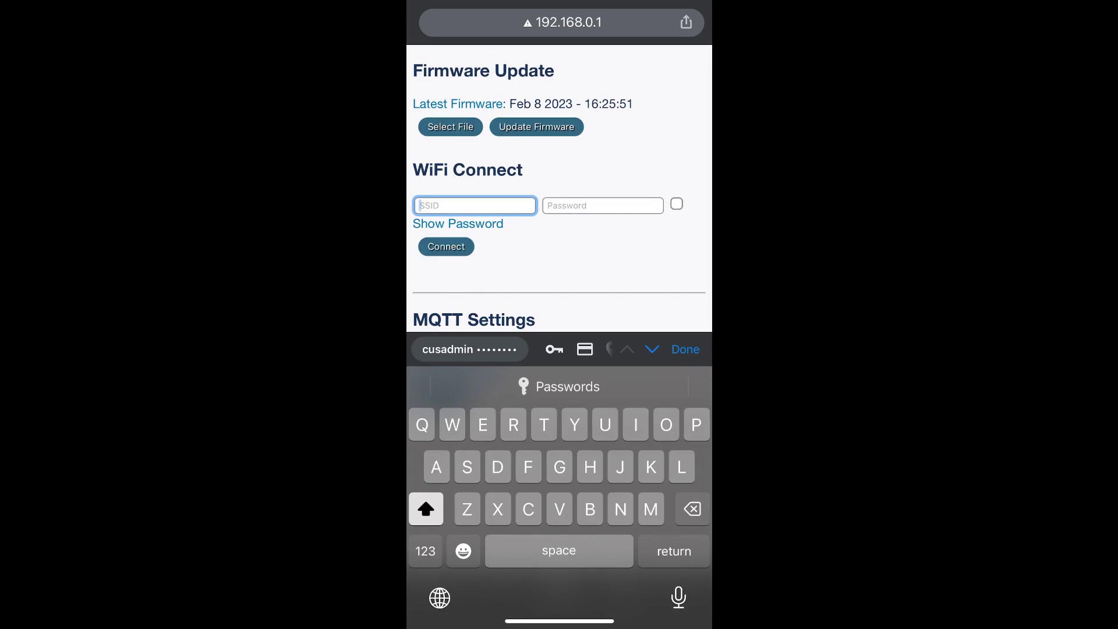
type("m")
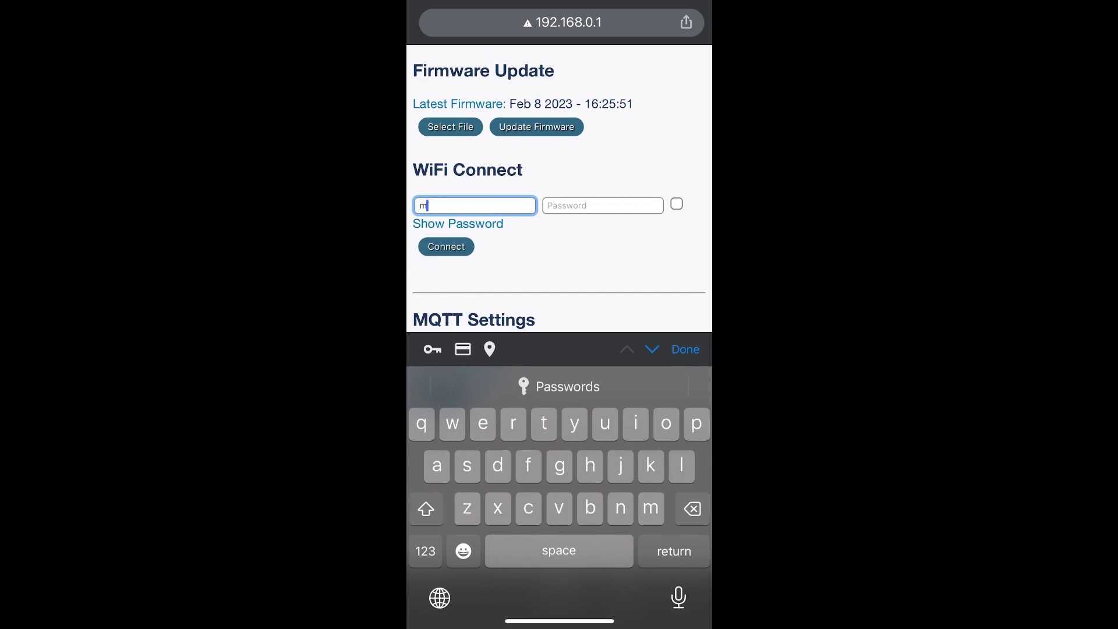
type("yhome")
left_click(603, 205)
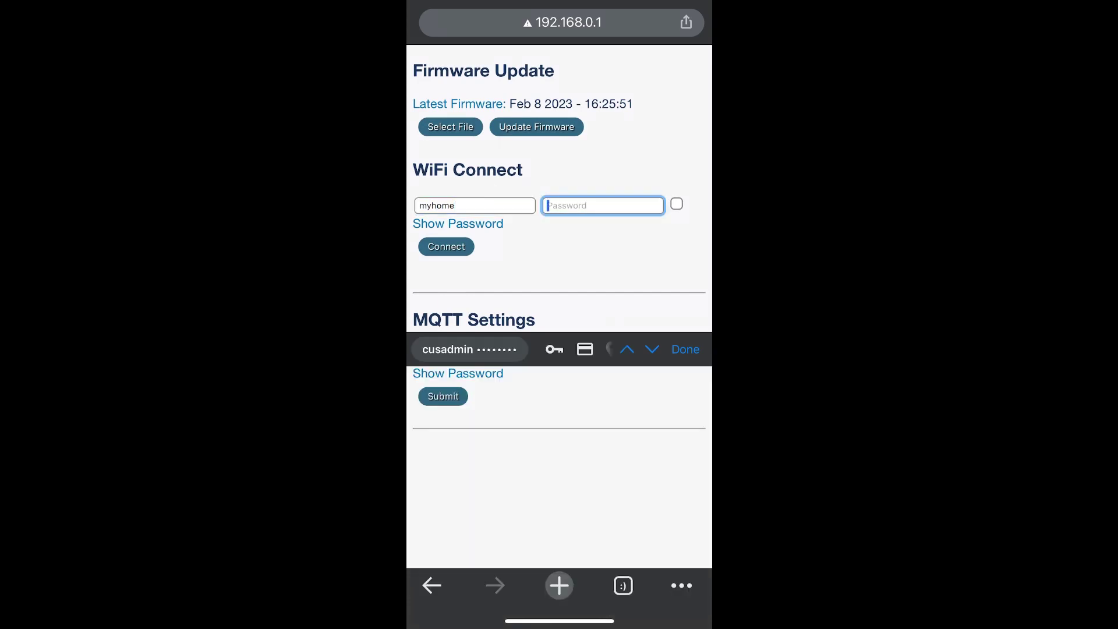
type("••")
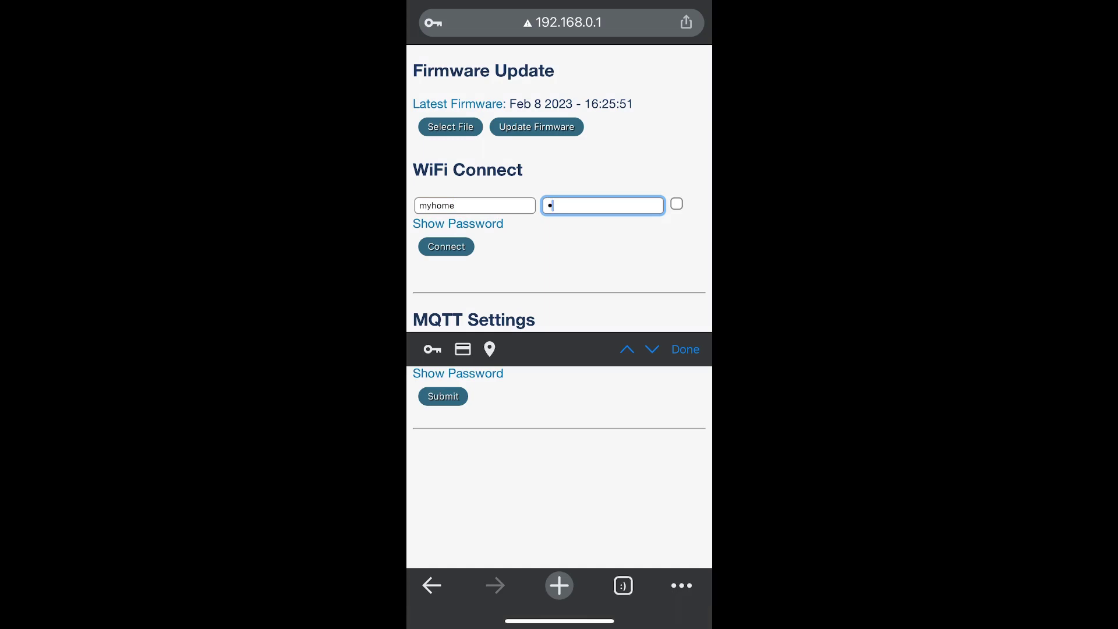
type("••••••••••")
left_click(446, 246)
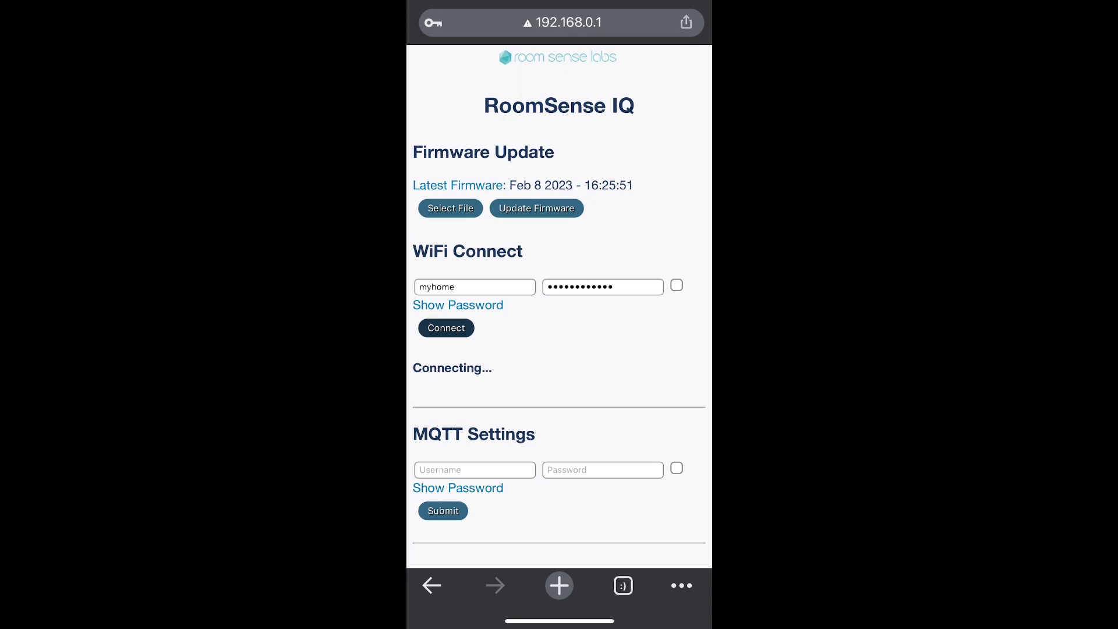
scroll(559, 303, "down", 2)
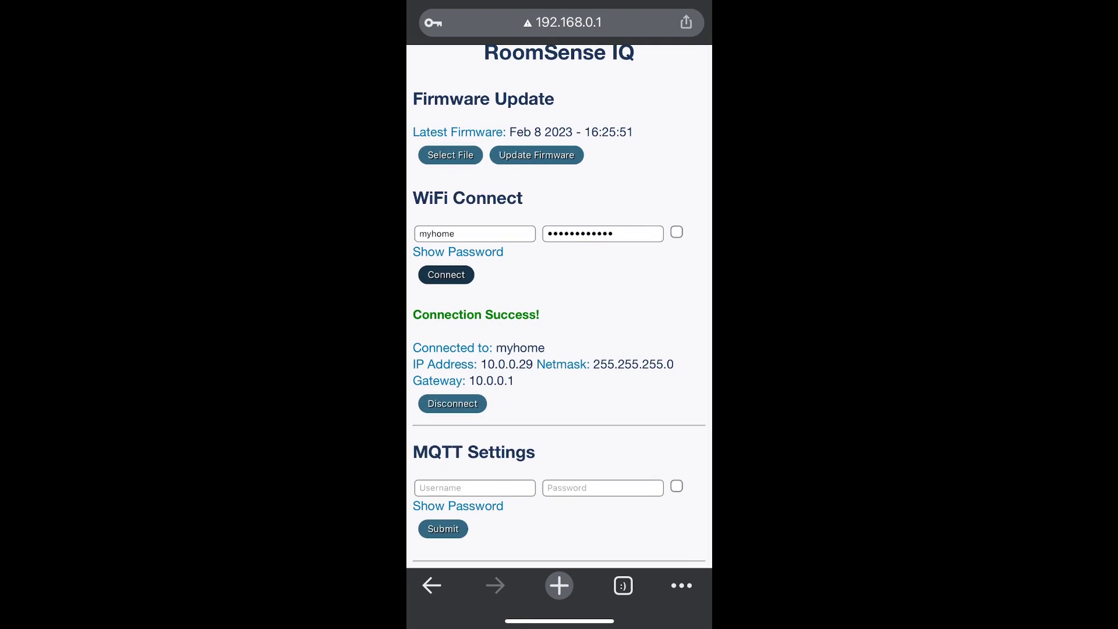
scroll(559, 303, "down", 2)
scroll(559, 302, "up", 2)
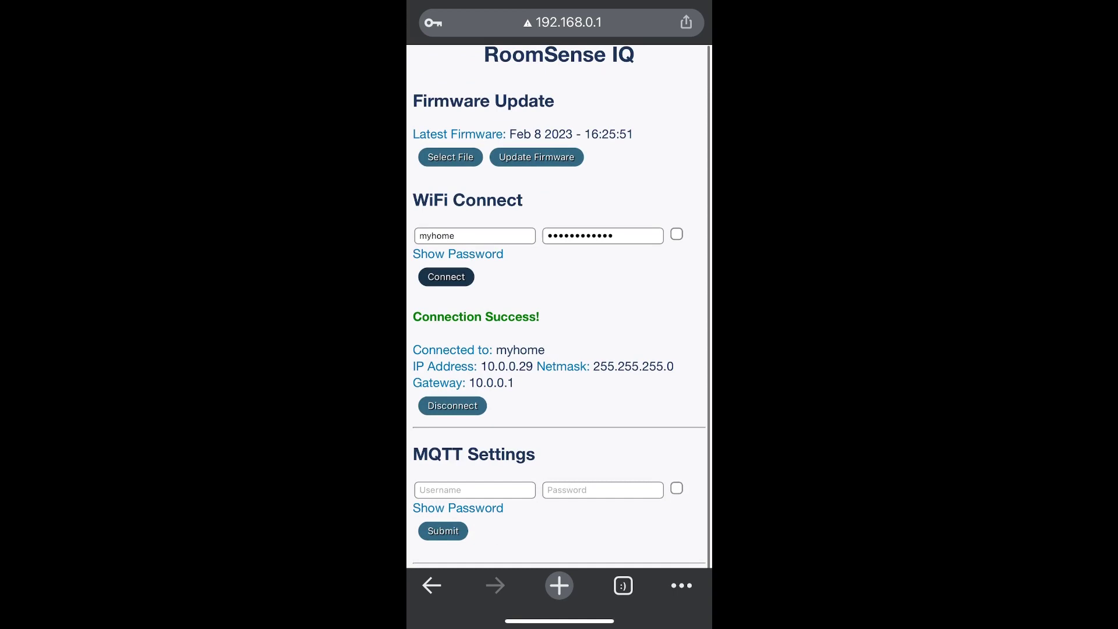
Step: Submit MQTT Settings with username mqtt and the broker password, then check the connection result
left_click(474, 490)
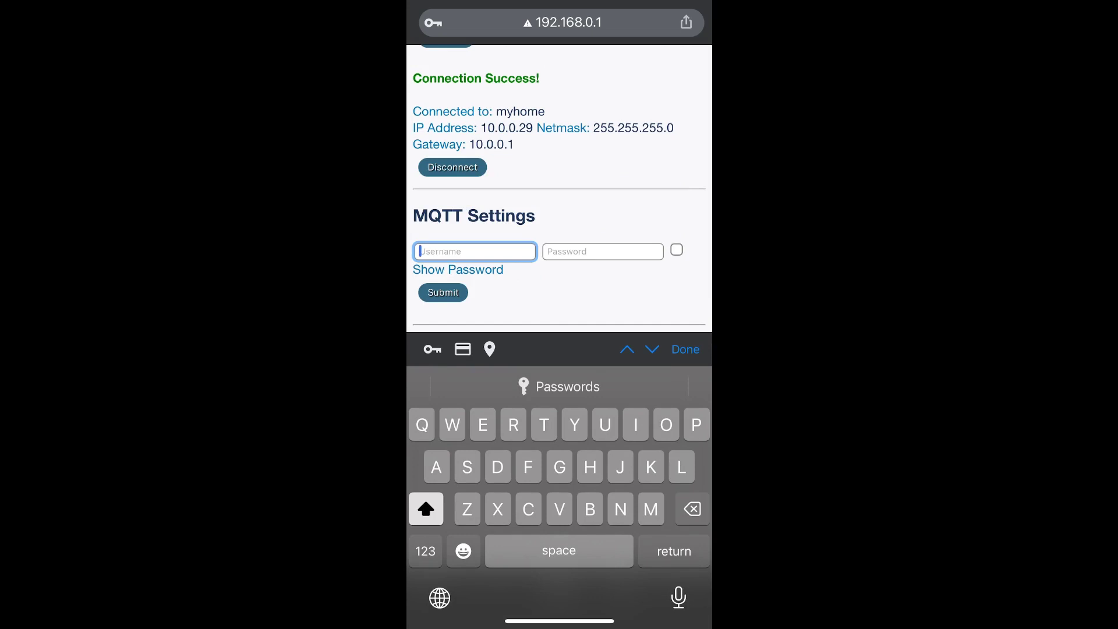
key("shift")
type("m")
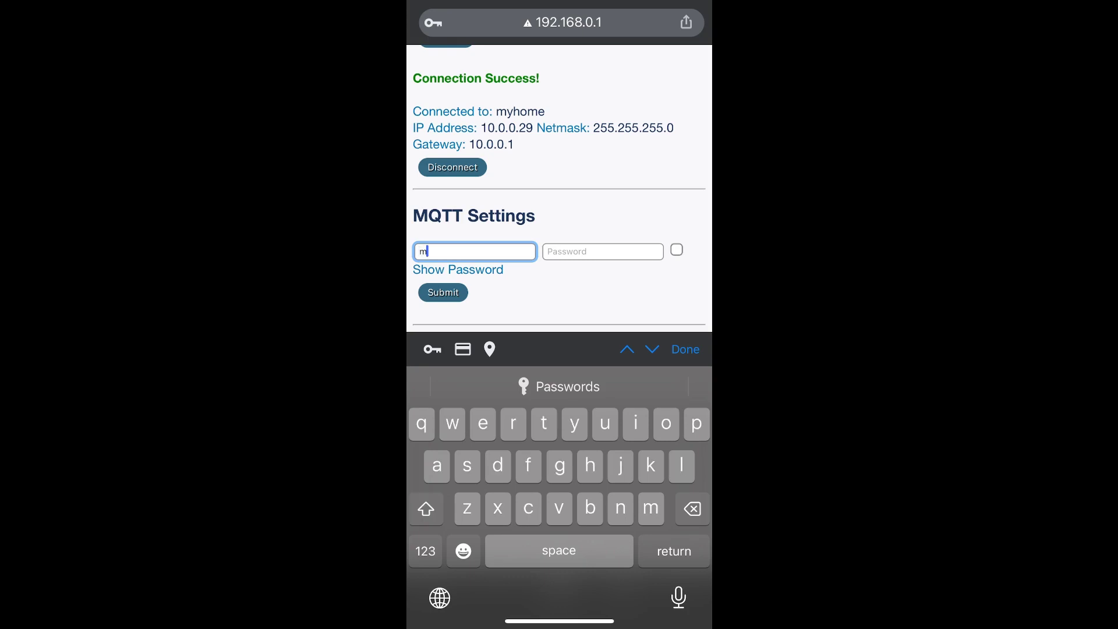
type("qtt")
left_click(602, 251)
type("mqtt")
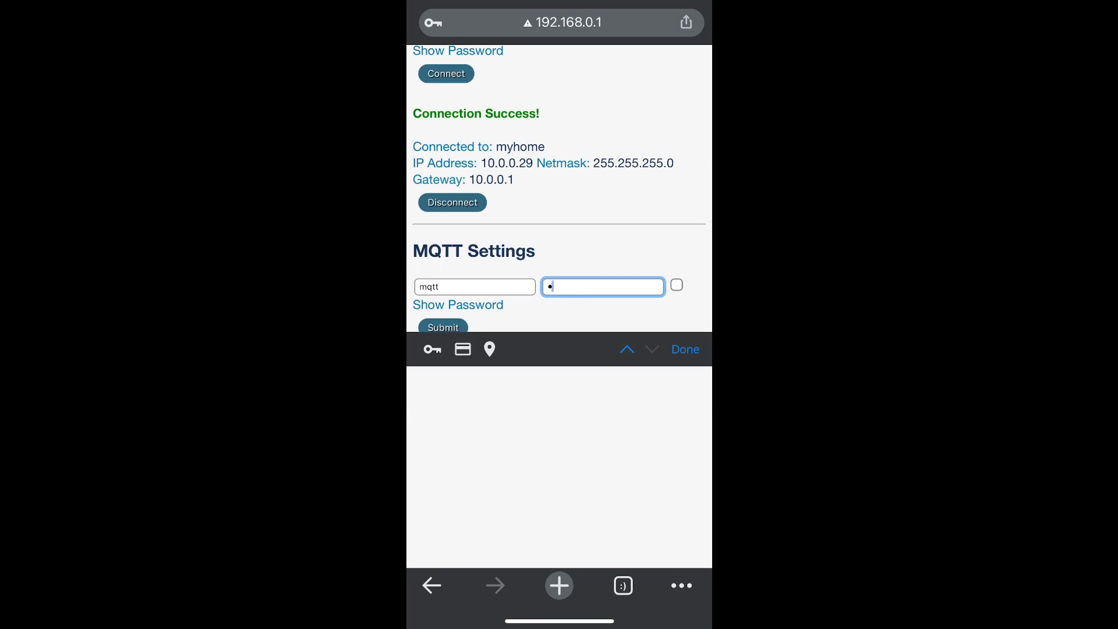
type("123")
left_click(685, 349)
left_click(444, 528)
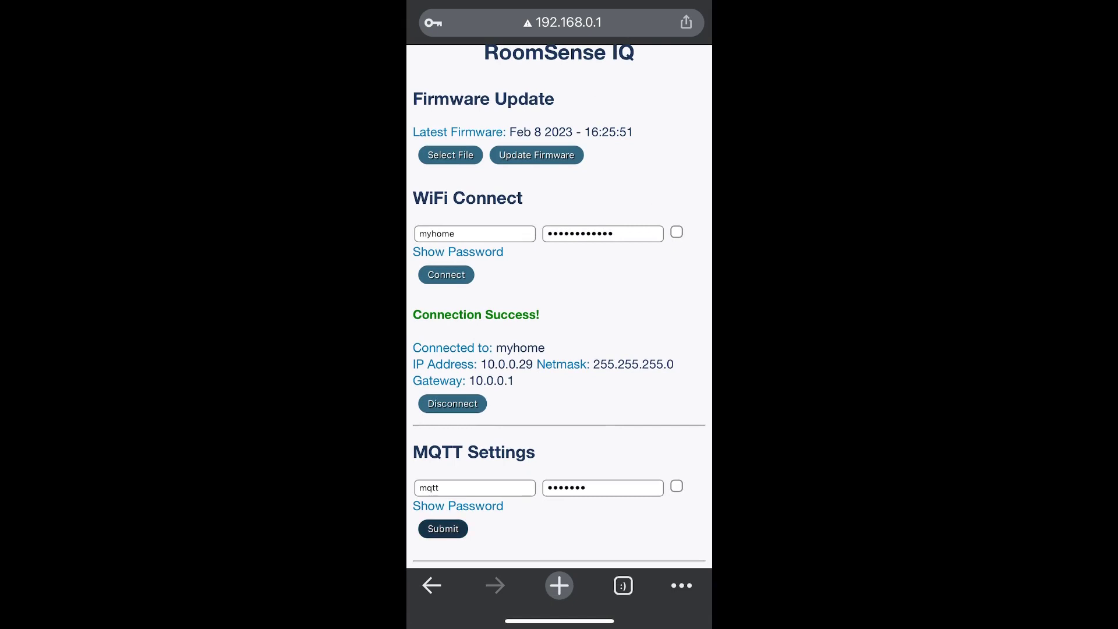
scroll(562, 306, "down", 1)
scroll(562, 306, "up", 1)
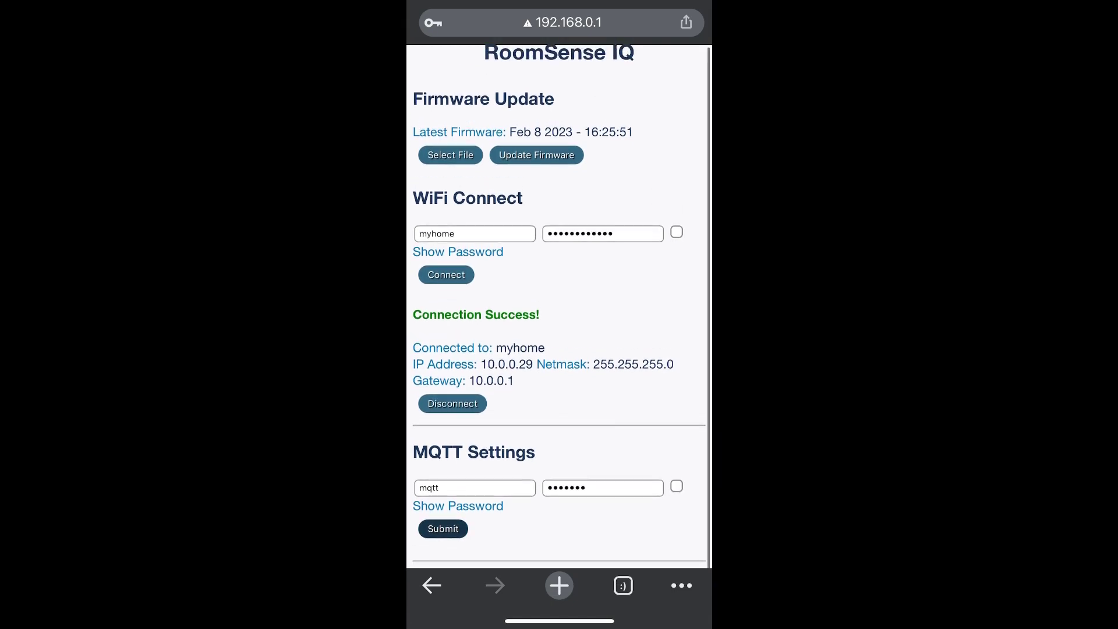
scroll(559, 306, "down", 2)
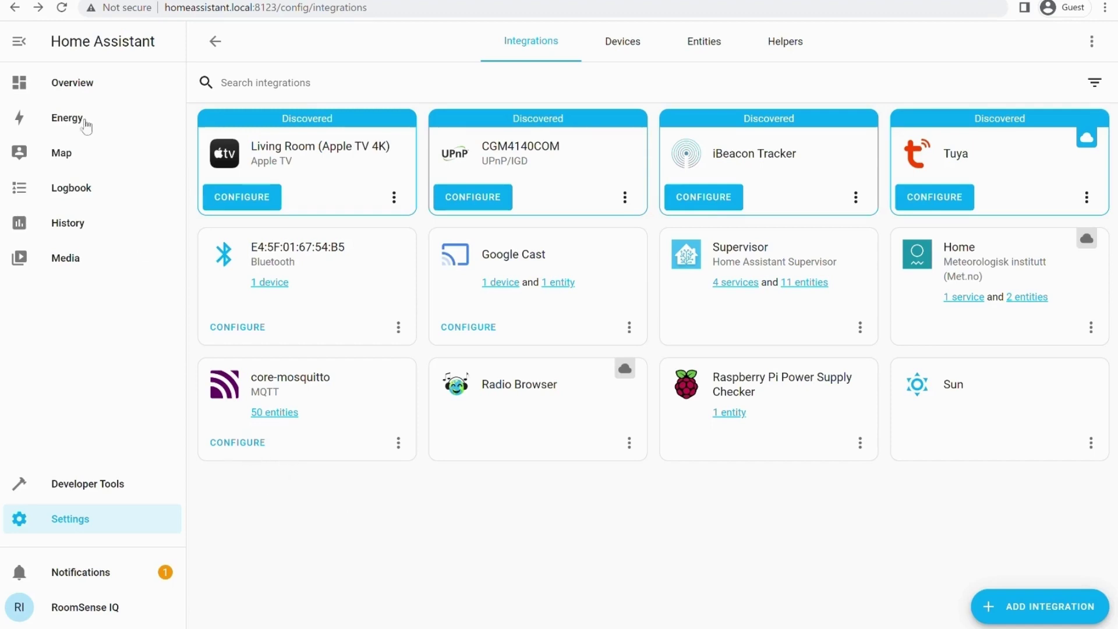
Step: Take control of the Overview dashboard through Edit Dashboard, choosing to start with an empty dashboard
left_click(82, 88)
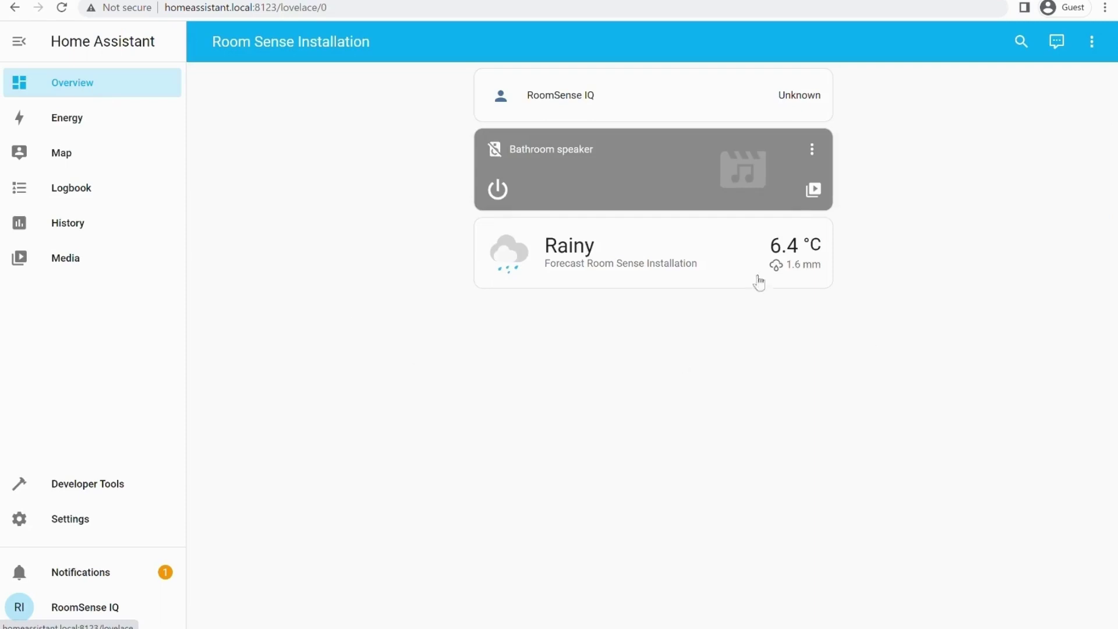
left_click(1089, 43)
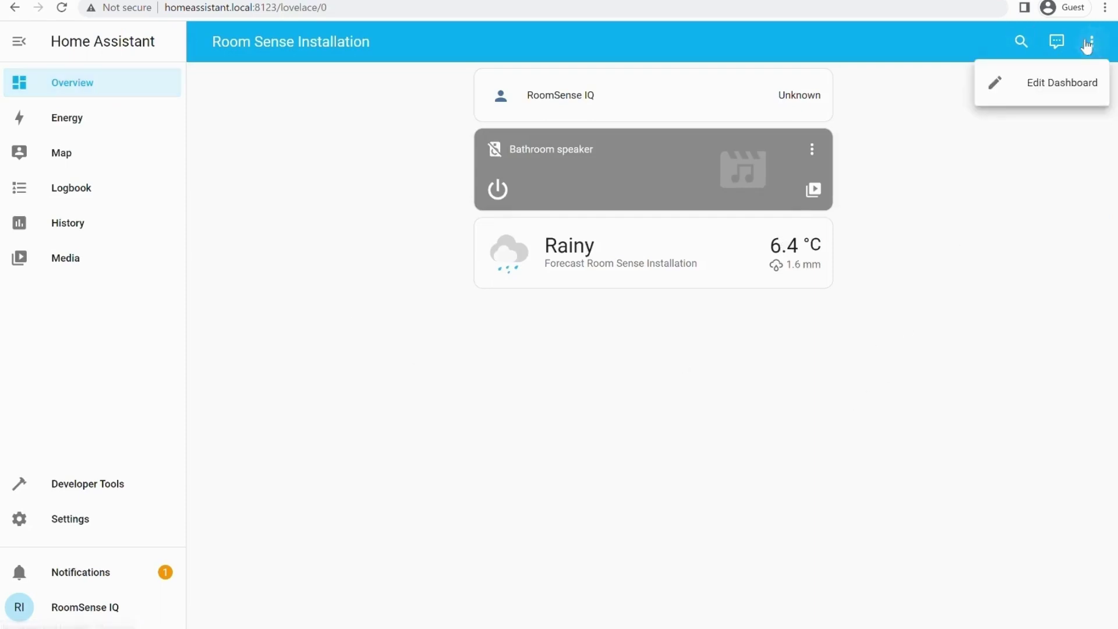
left_click(1057, 85)
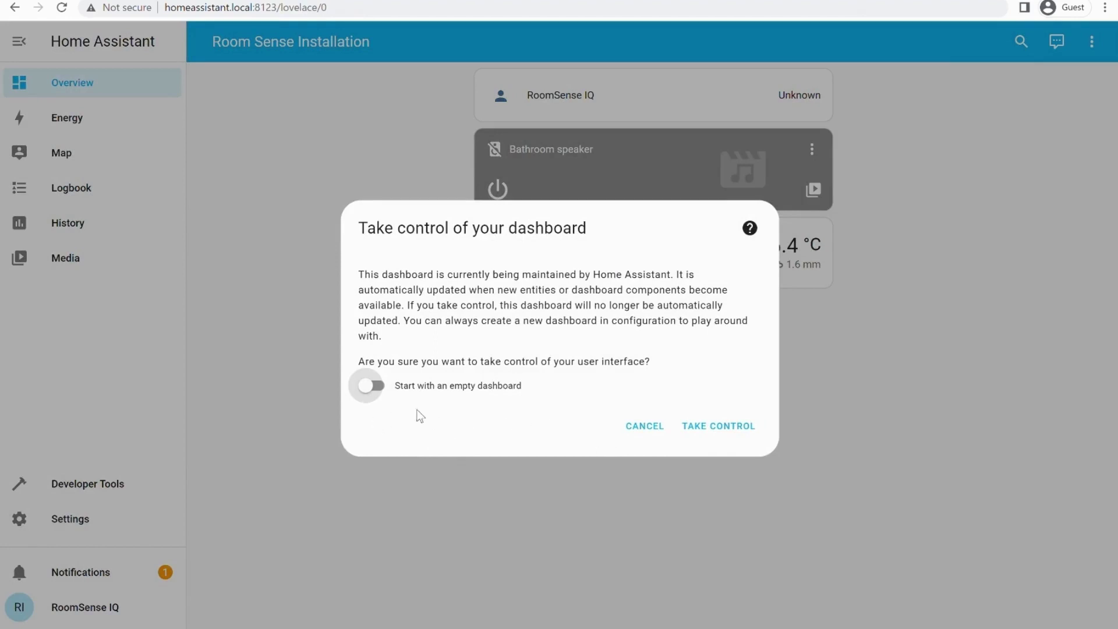
left_click(371, 389)
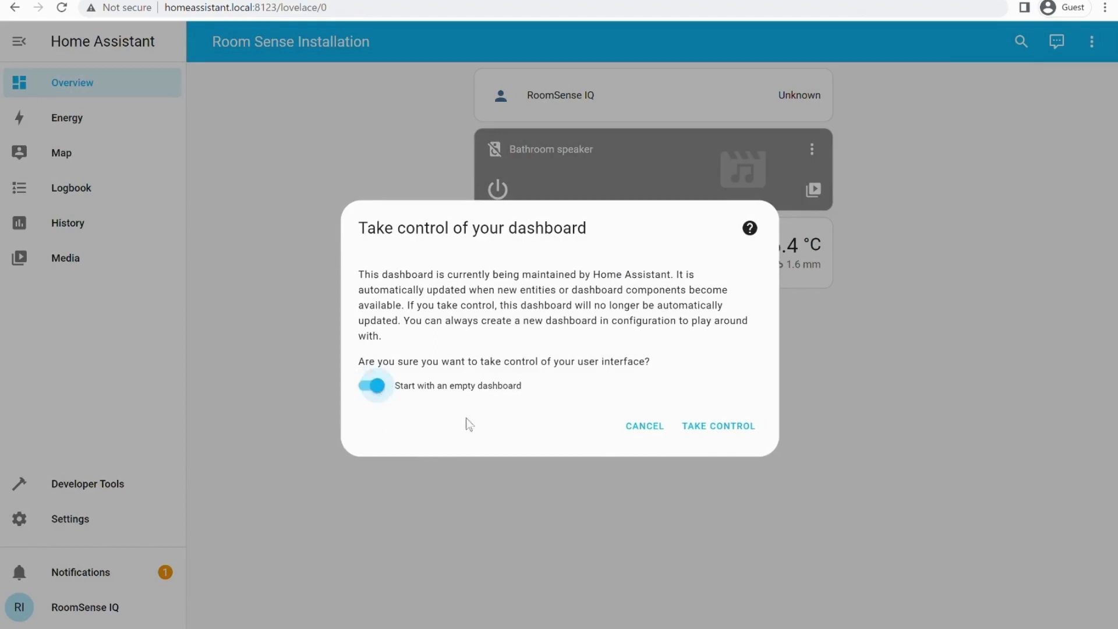
left_click(727, 430)
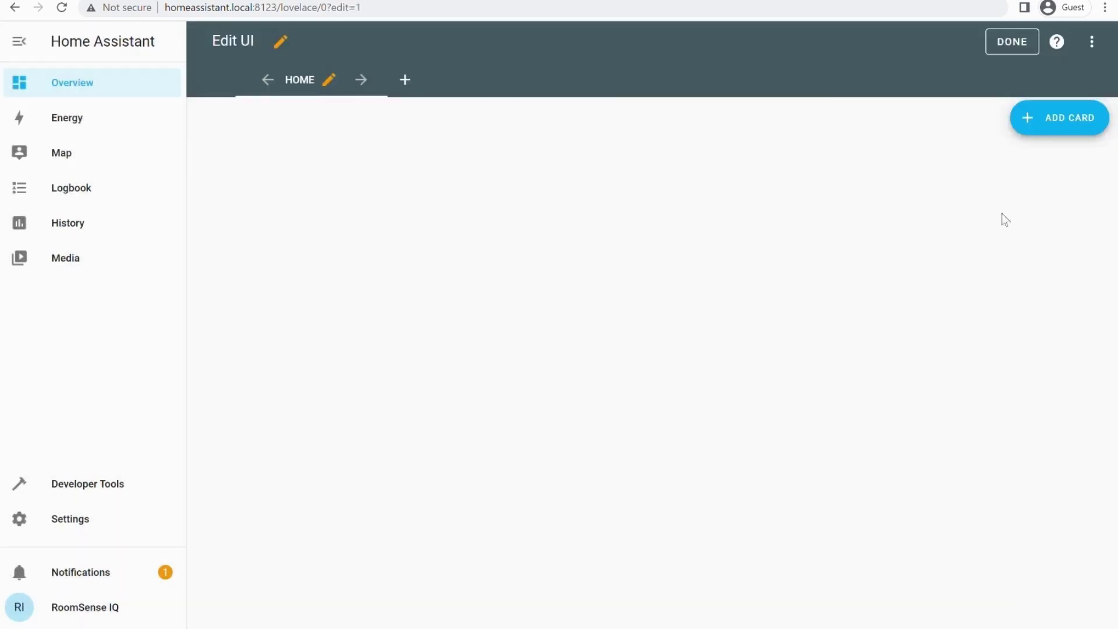
Step: Add a new card to the Home view by entity, filtering the entity list for 'roomsense'
left_click(1052, 126)
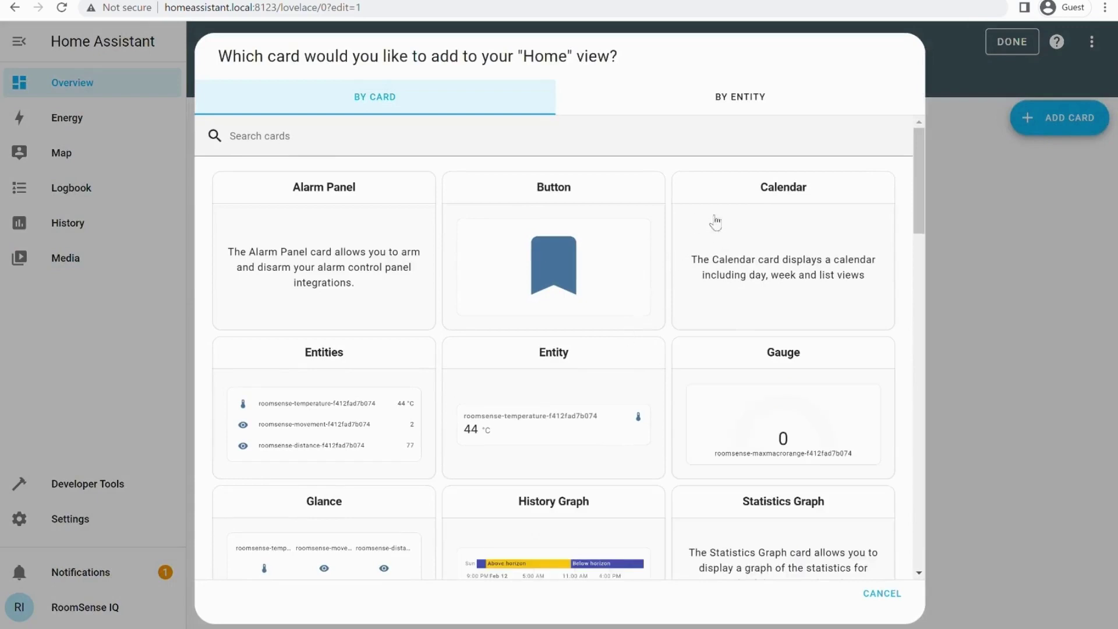
left_click(757, 111)
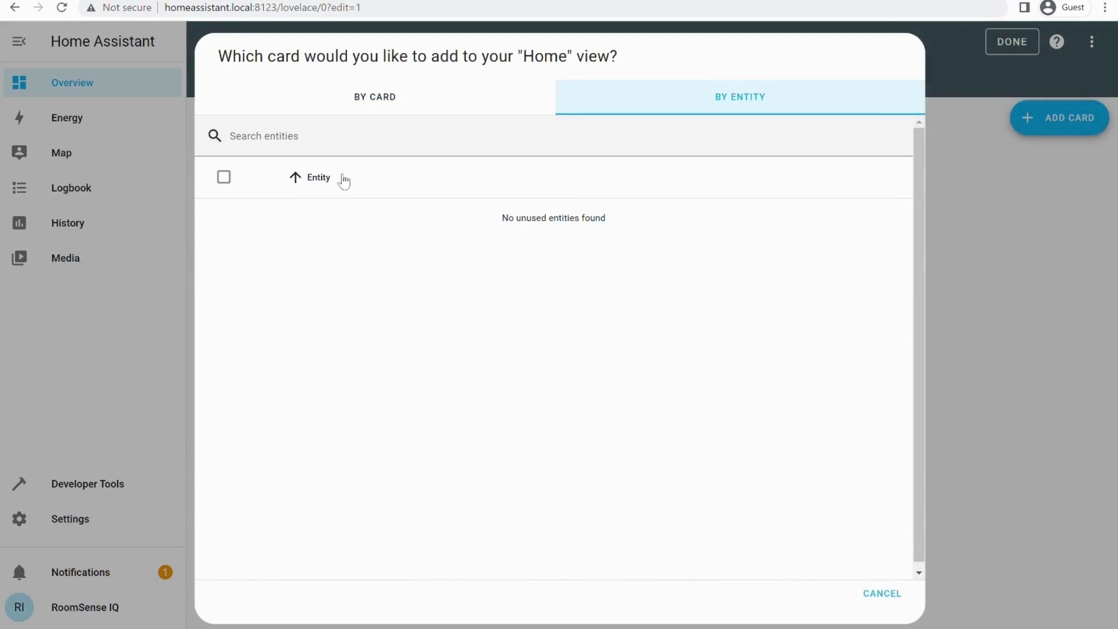
left_click(333, 140)
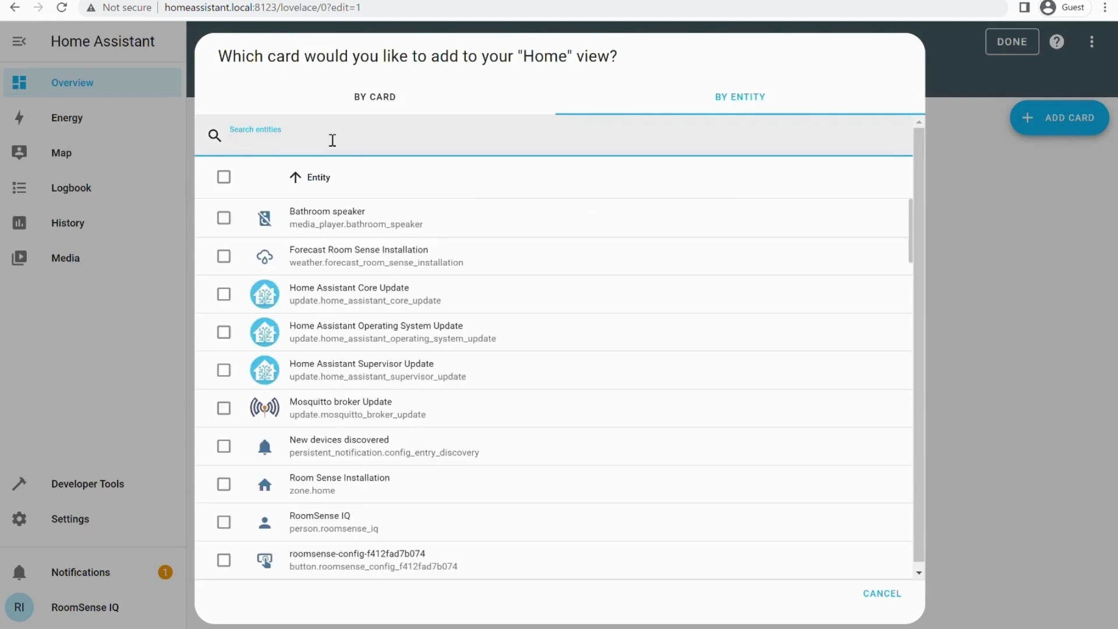
type("roomse")
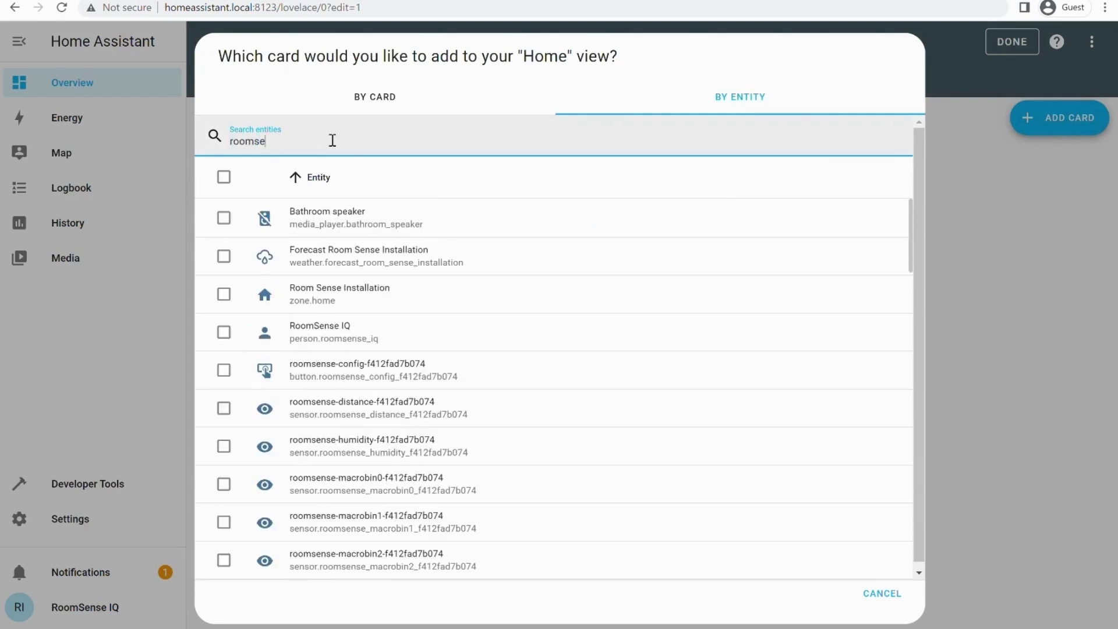
type("nse")
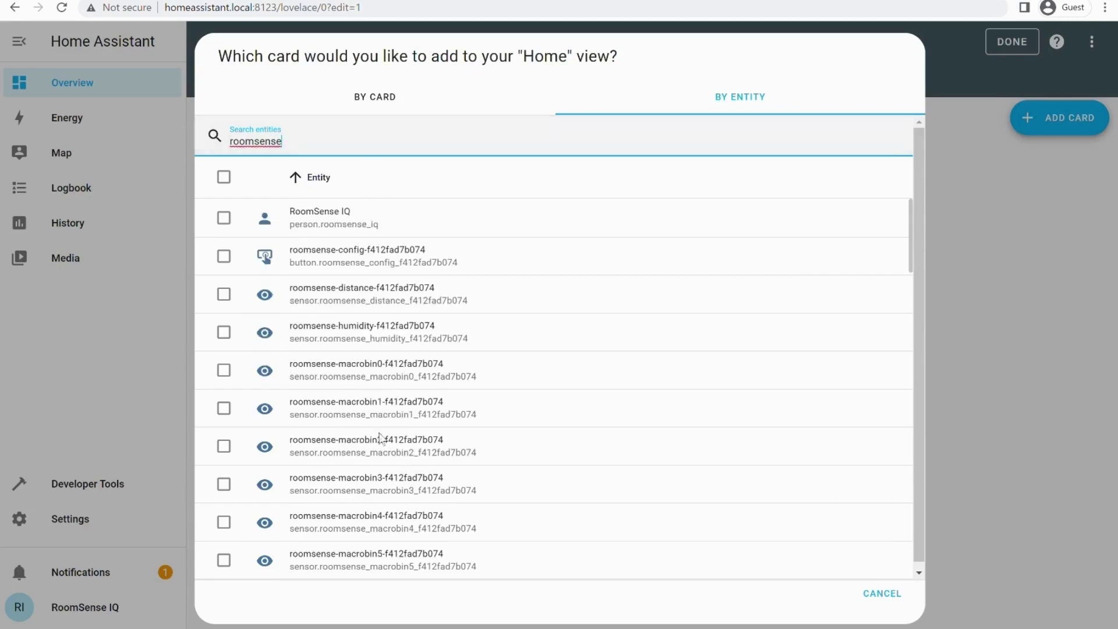
scroll(374, 287, "down", 4)
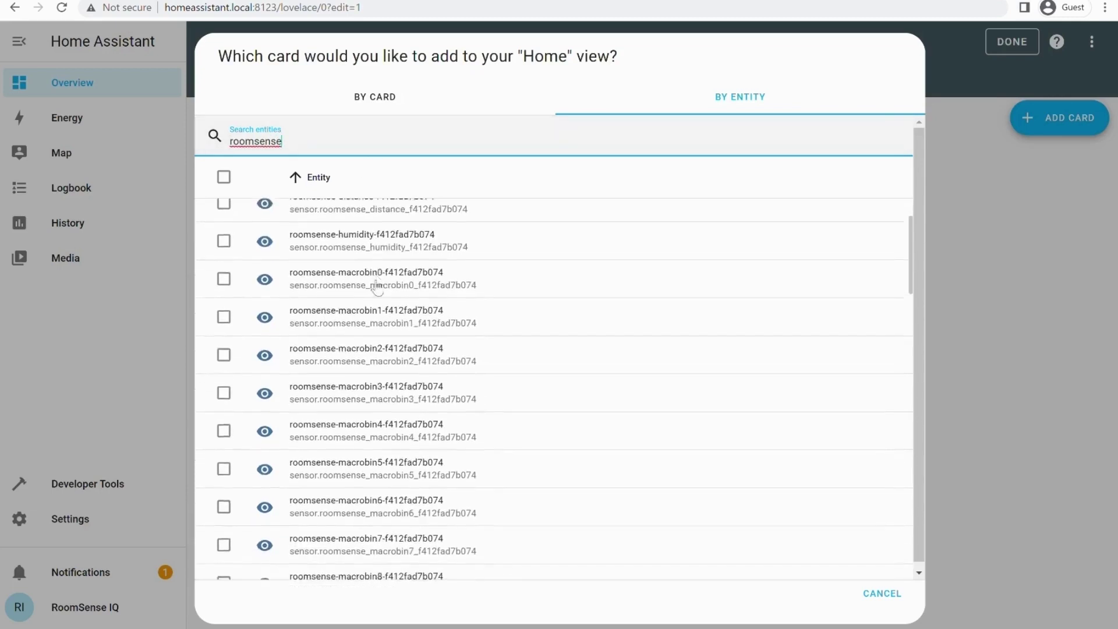
scroll(382, 389, "down", 1)
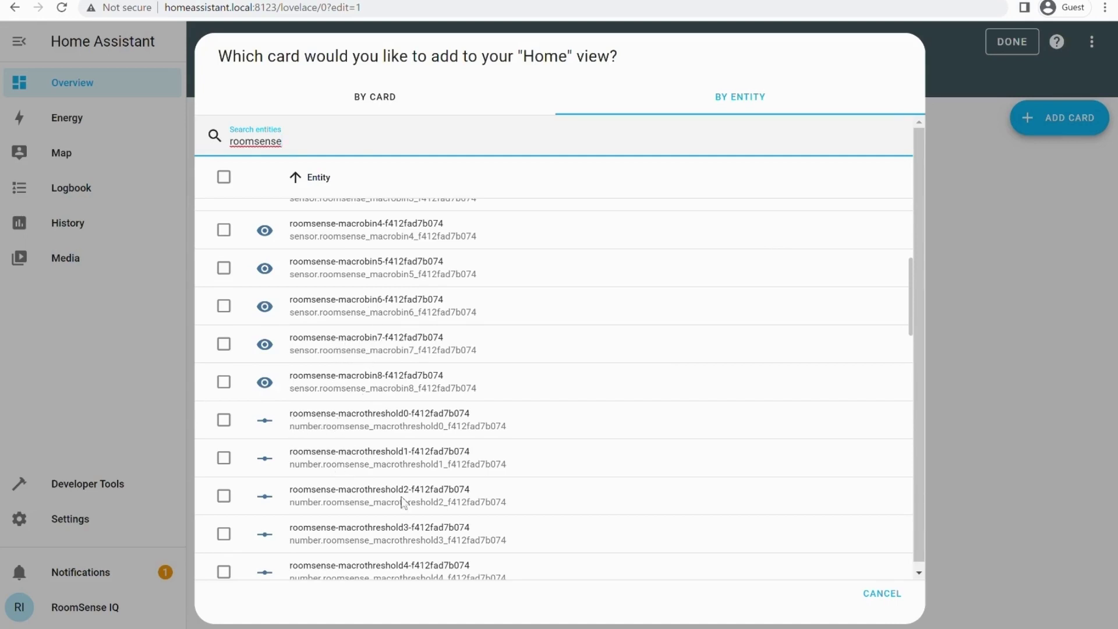
scroll(380, 460, "up", 5)
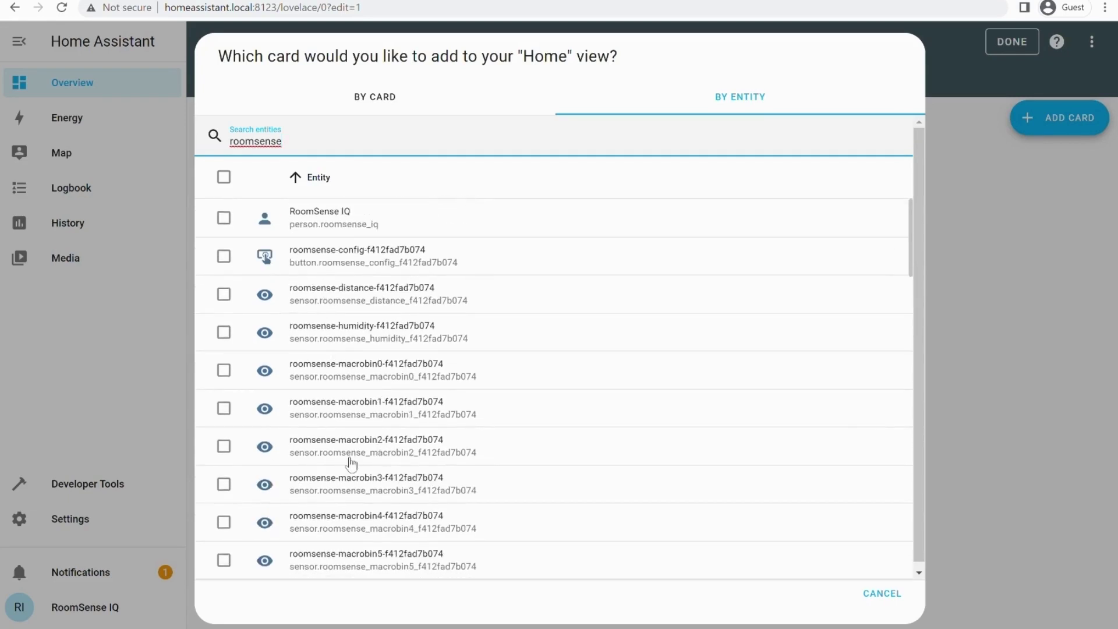
Step: Select all RoomSense entities, continue, and review the suggested entities card with live readings
left_click(223, 177)
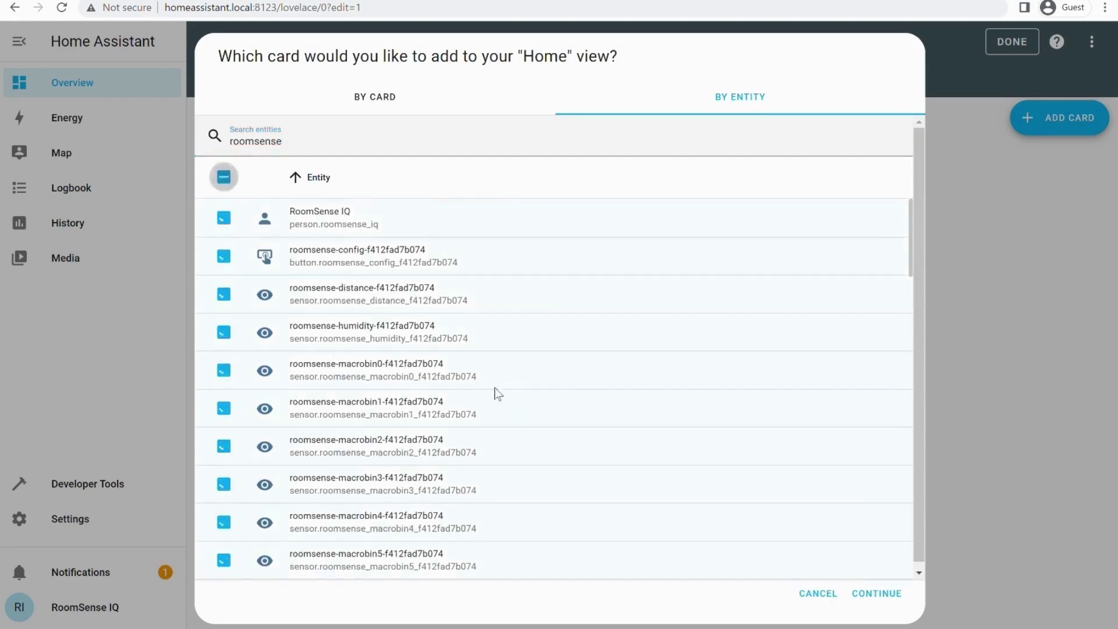
left_click(877, 594)
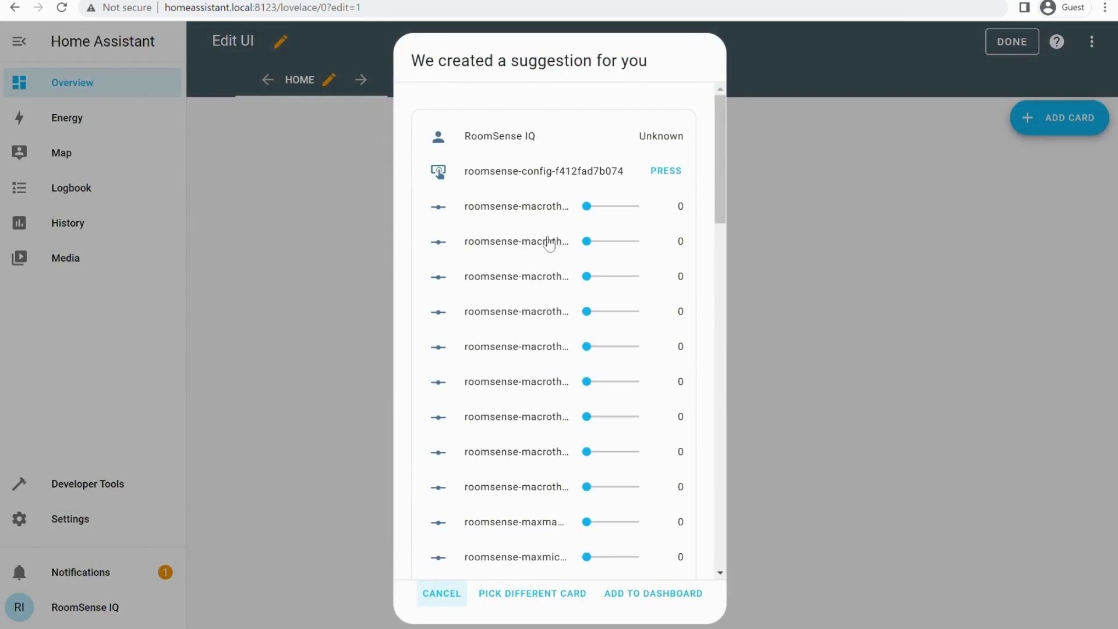
scroll(549, 239, "down", 20)
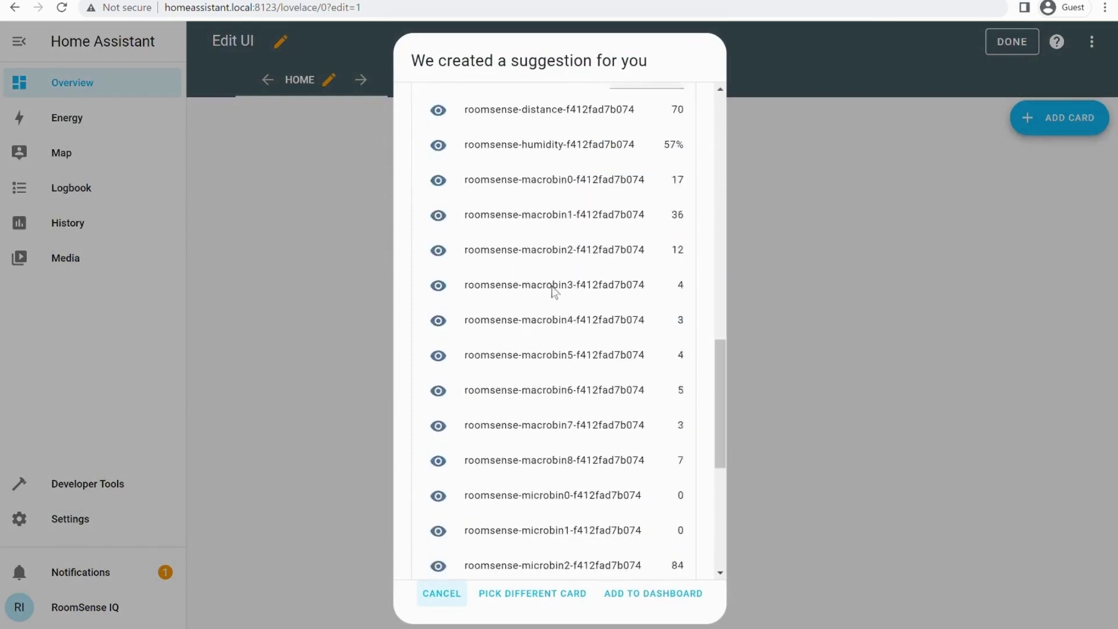
scroll(556, 390, "down", 2)
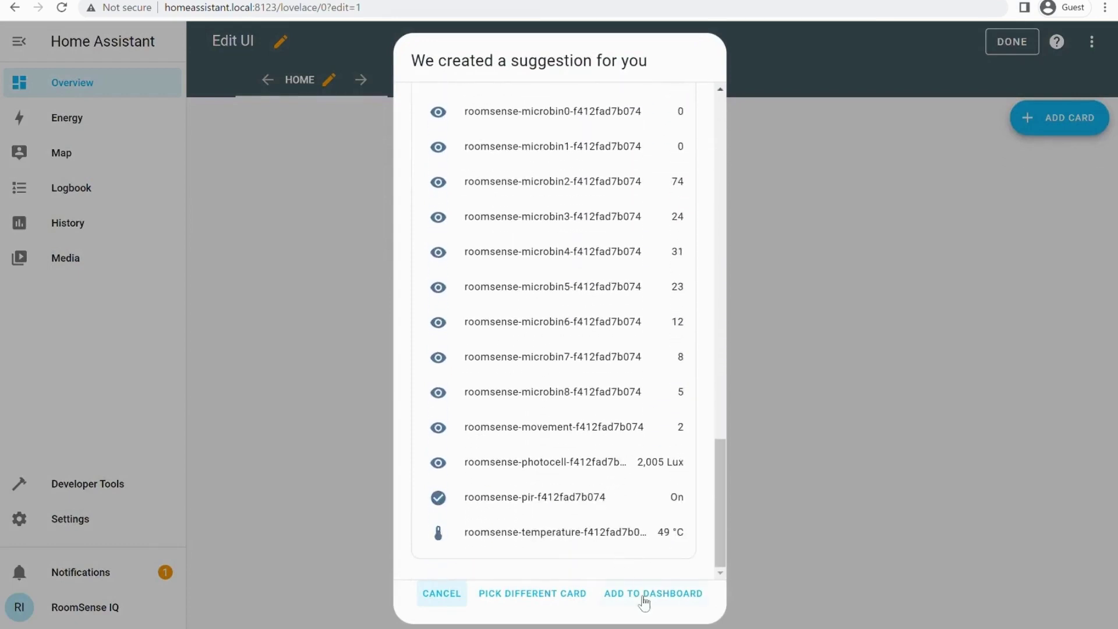
left_click(644, 600)
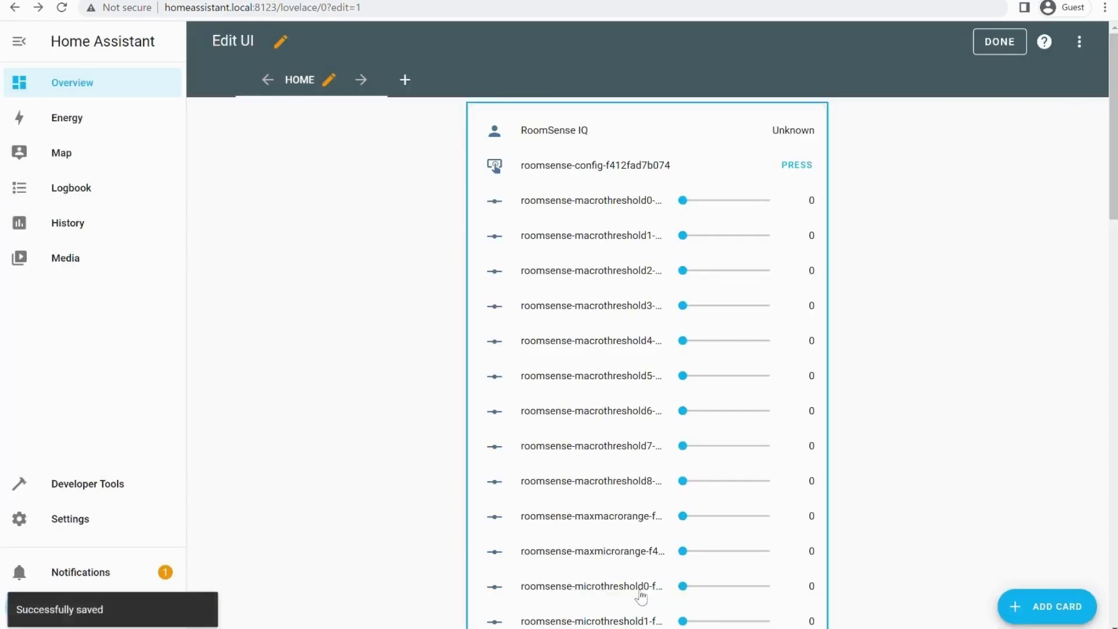
scroll(821, 415, "down", 3)
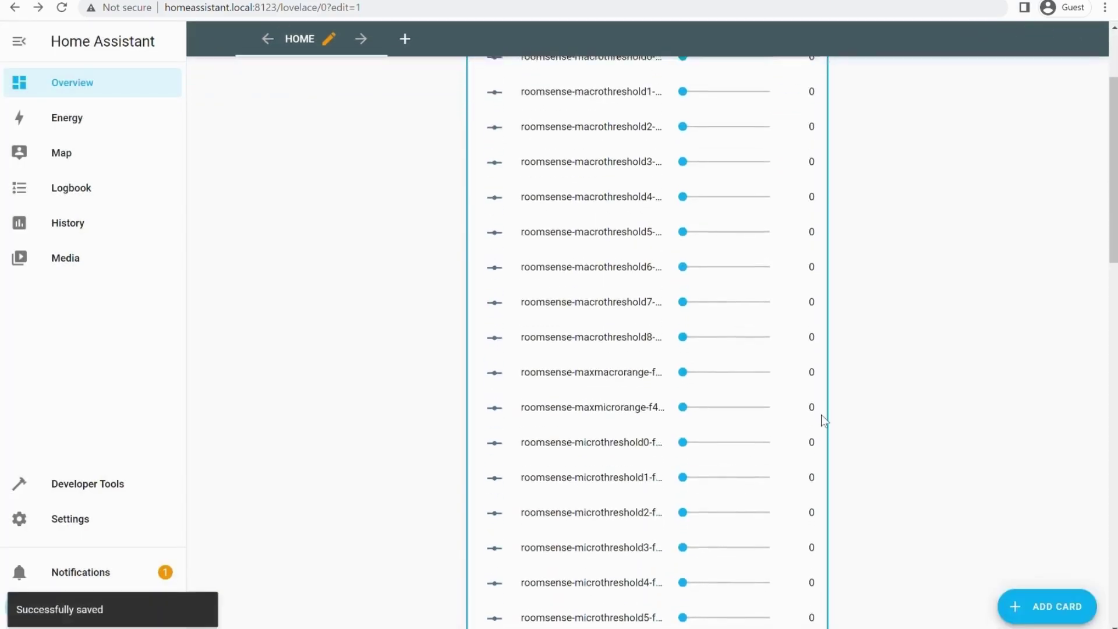